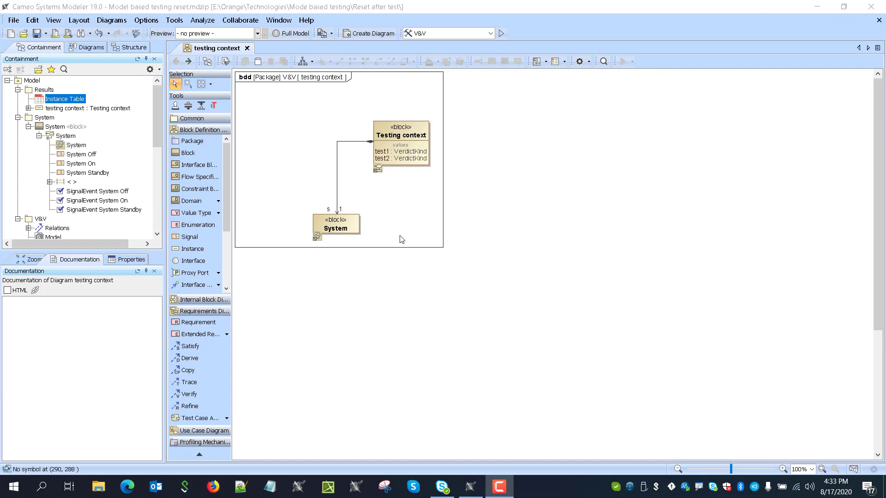
- Open the System block's state machine diagram showing its Off, Standby and On states
double_click(353, 227)
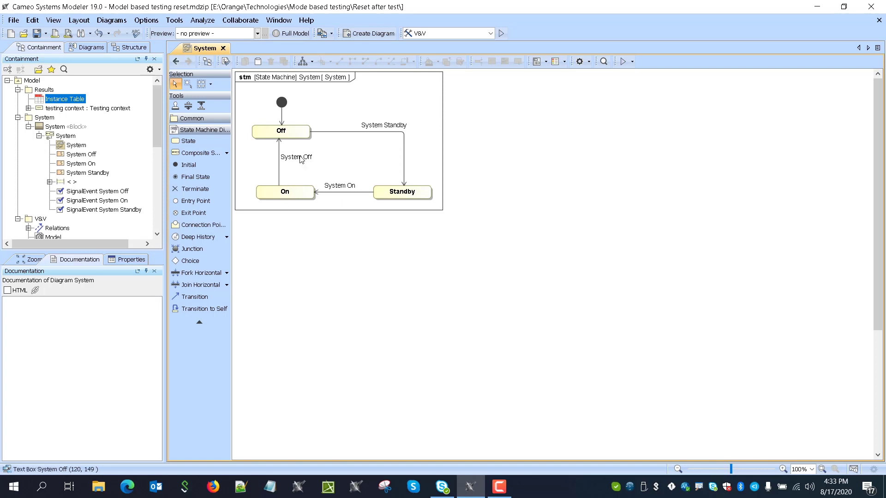
- Start a simulation session of System using Run with Context
left_click(632, 61)
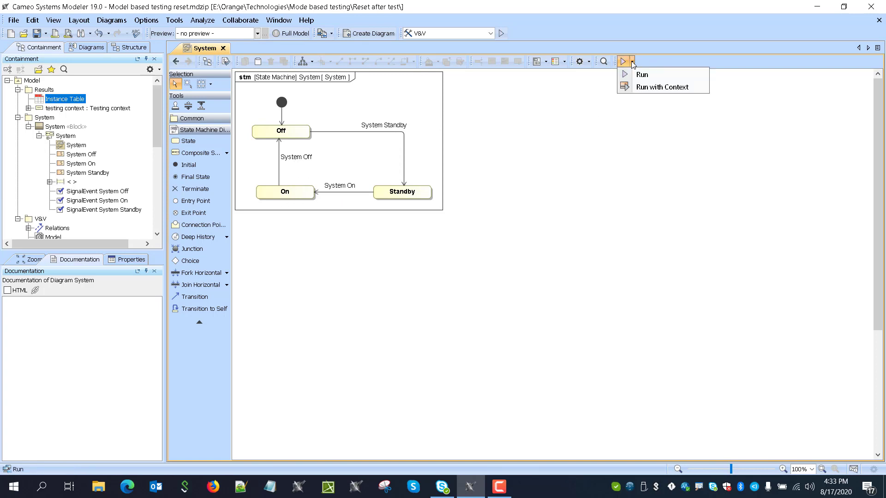
left_click(646, 87)
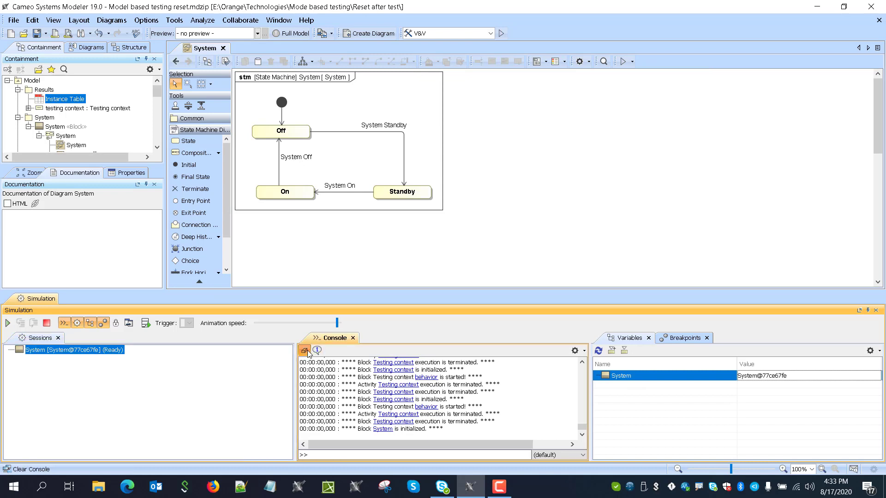
left_click(7, 323)
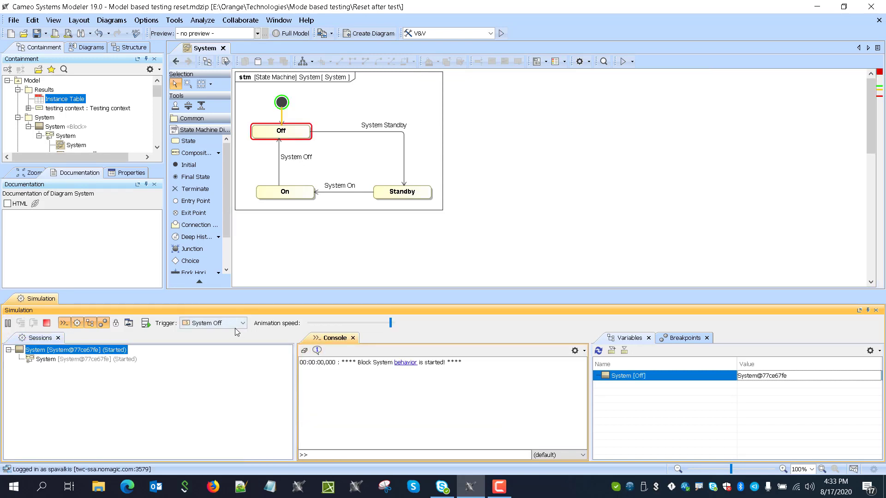
- Send System Standby, then System On twice, so the state machine reaches On
left_click(225, 325)
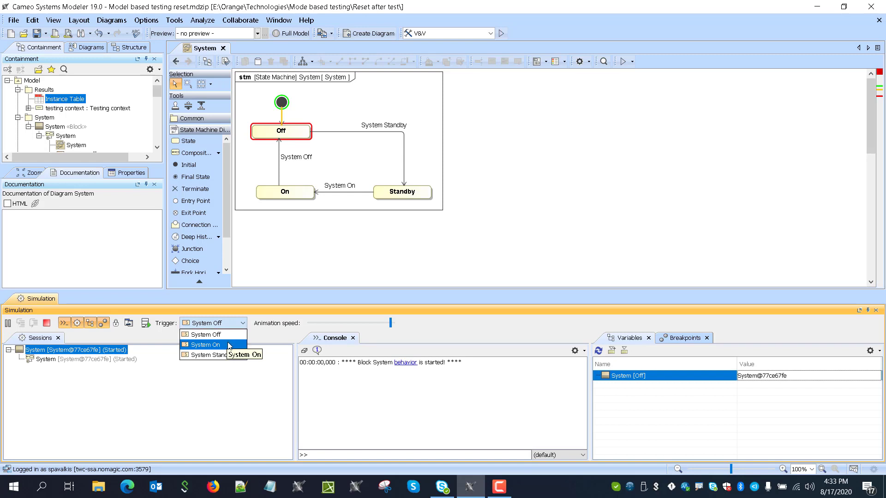
left_click(221, 355)
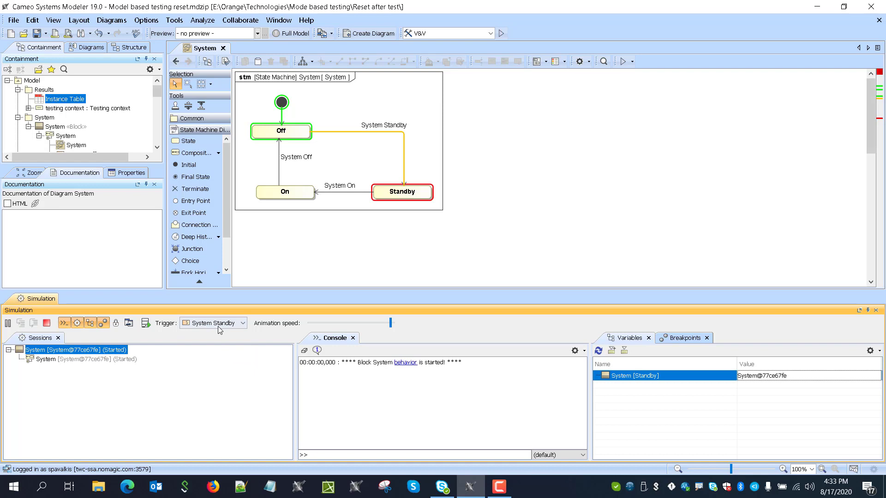
left_click(219, 323)
left_click(225, 346)
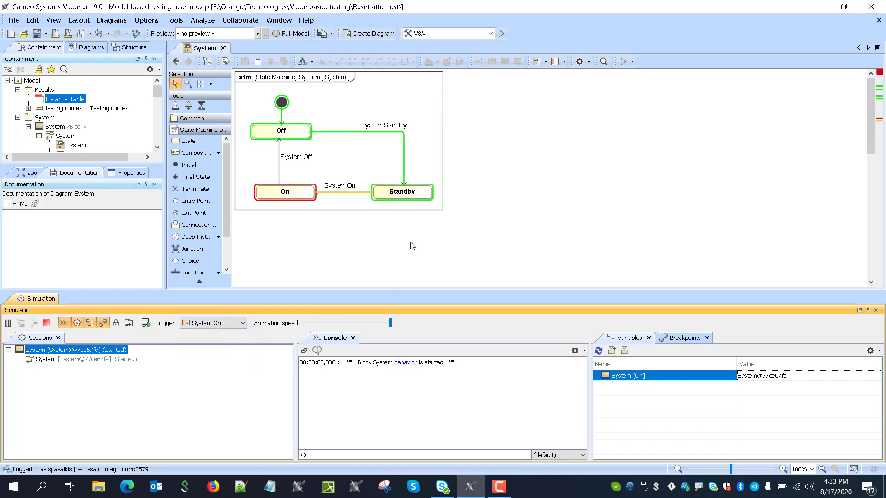
left_click(232, 326)
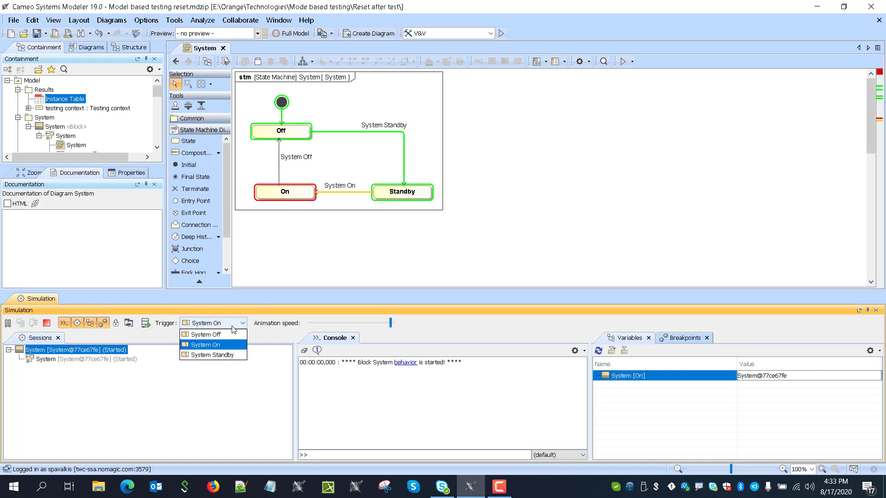
left_click(221, 348)
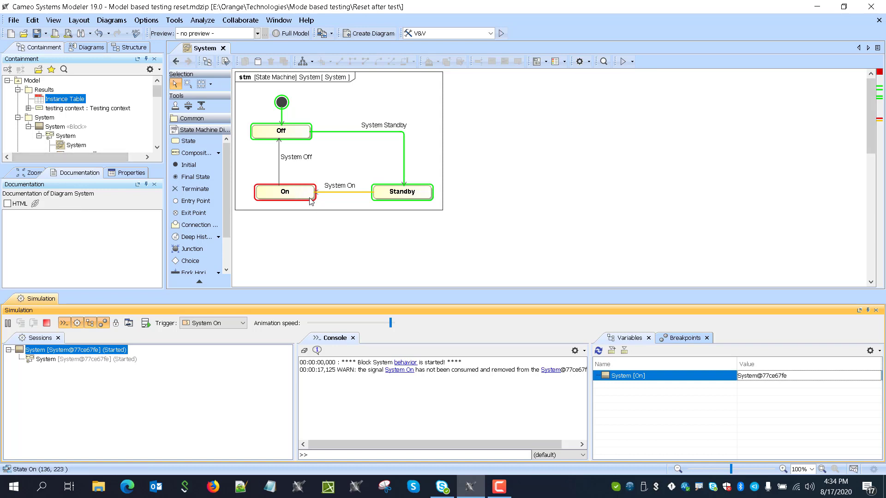
- Send System Off, System Standby and System On, then System Standby, which stays unconsumed in On
left_click(291, 212)
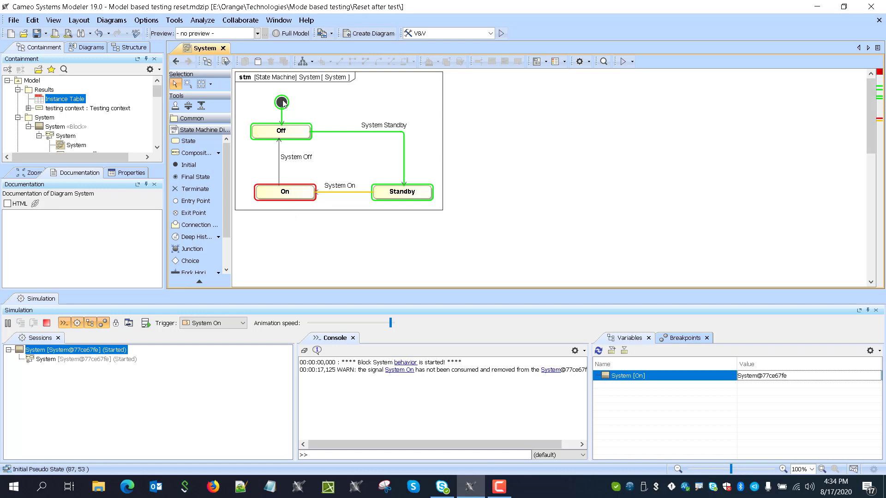
left_click(242, 324)
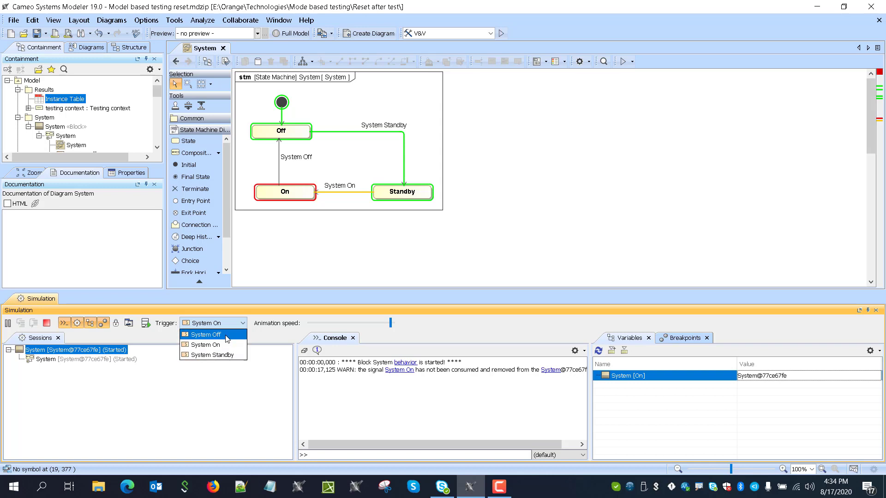
left_click(225, 337)
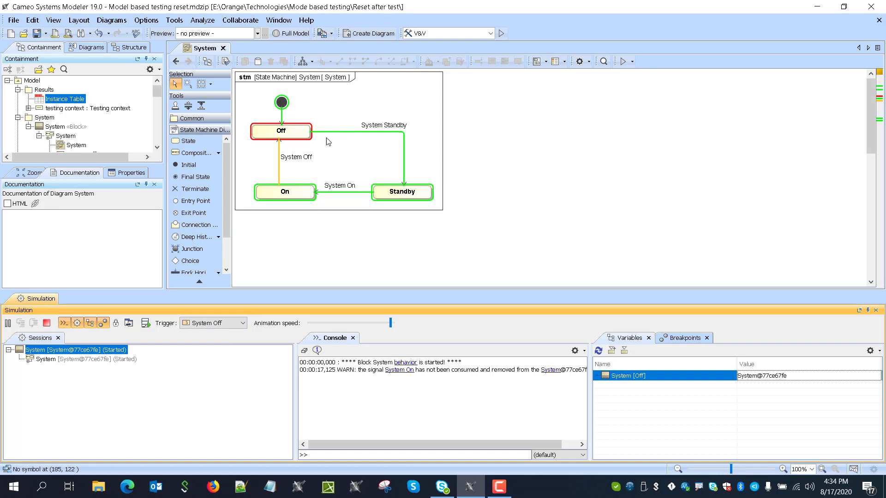
left_click(205, 323)
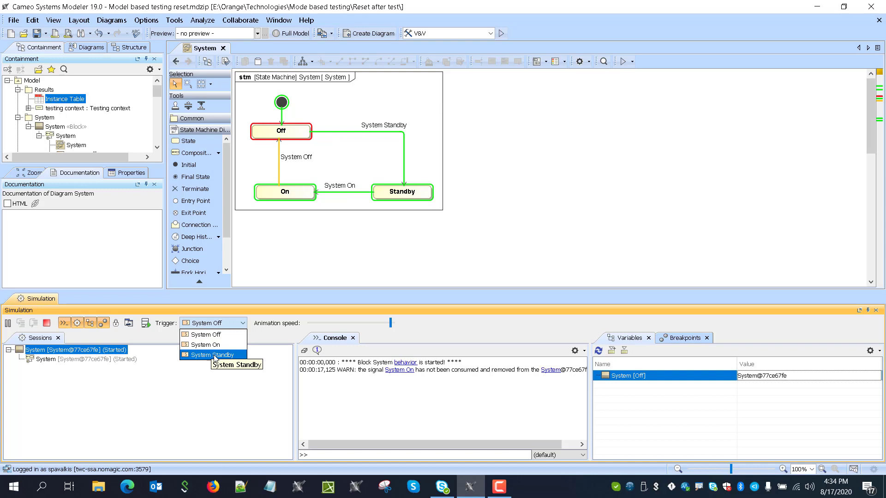
left_click(219, 355)
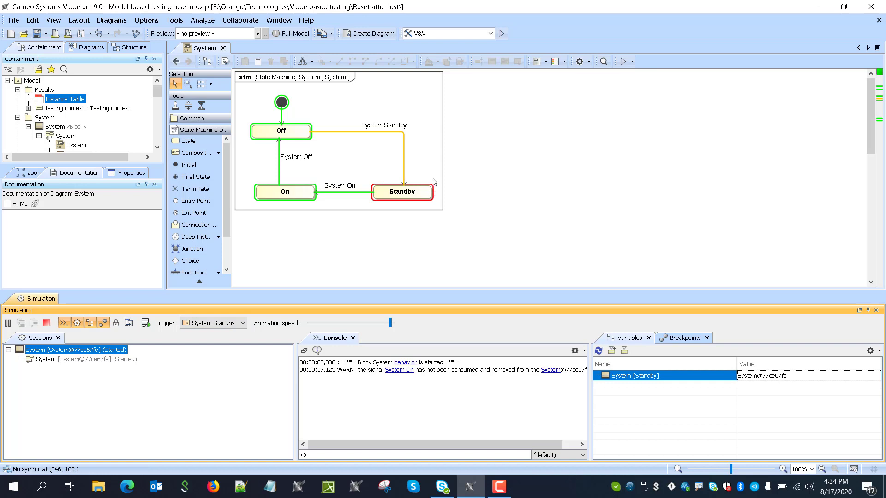
left_click(199, 324)
left_click(219, 346)
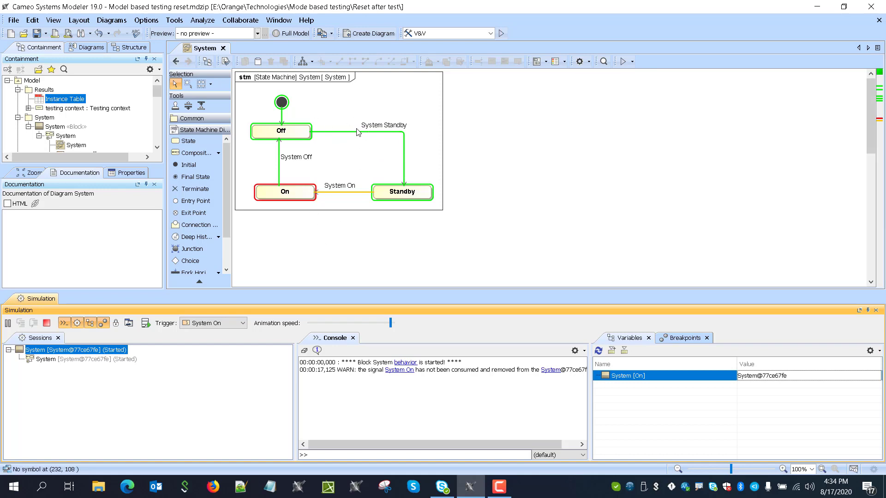
left_click(239, 324)
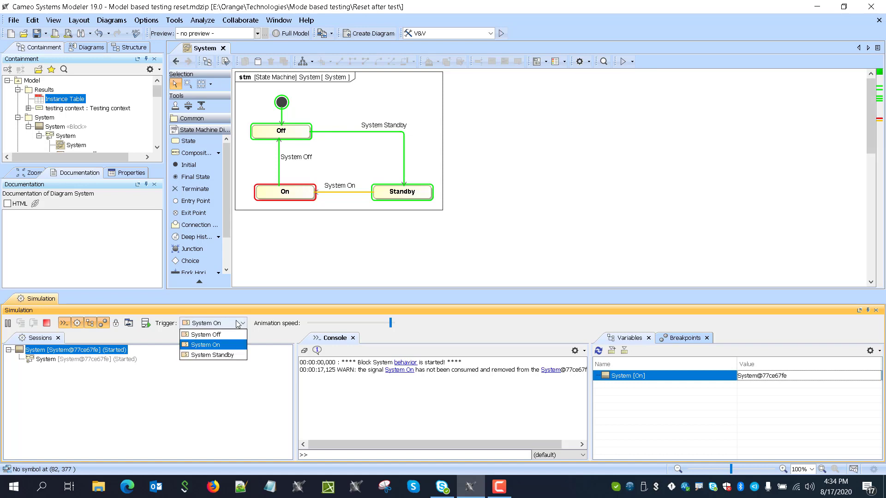
left_click(236, 354)
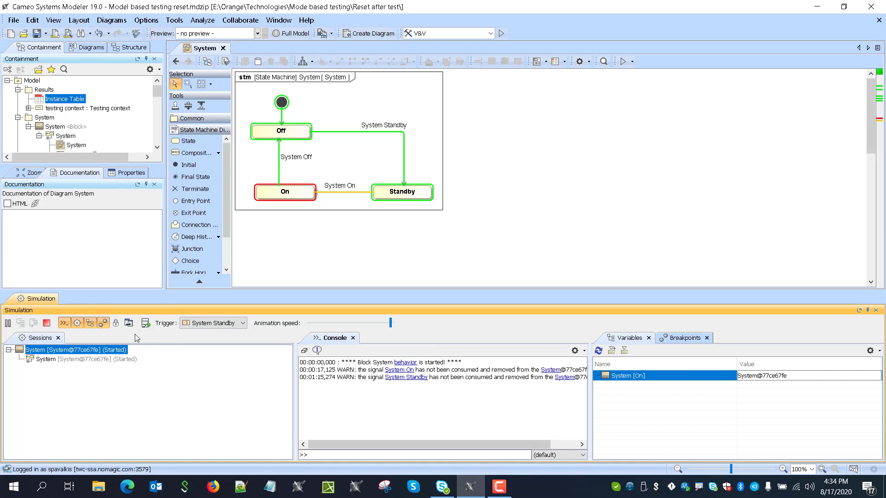
- Terminate and close the simulation, returning to the testing context diagram
left_click(47, 322)
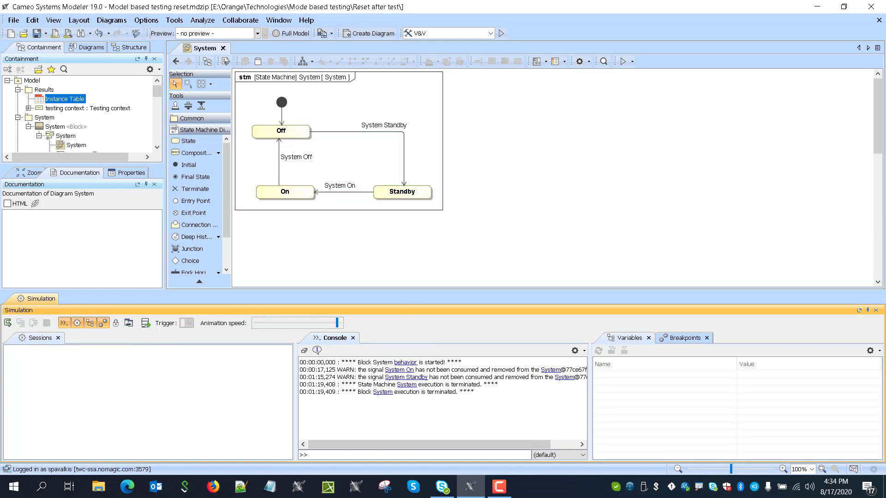
left_click(875, 310)
left_click(177, 61)
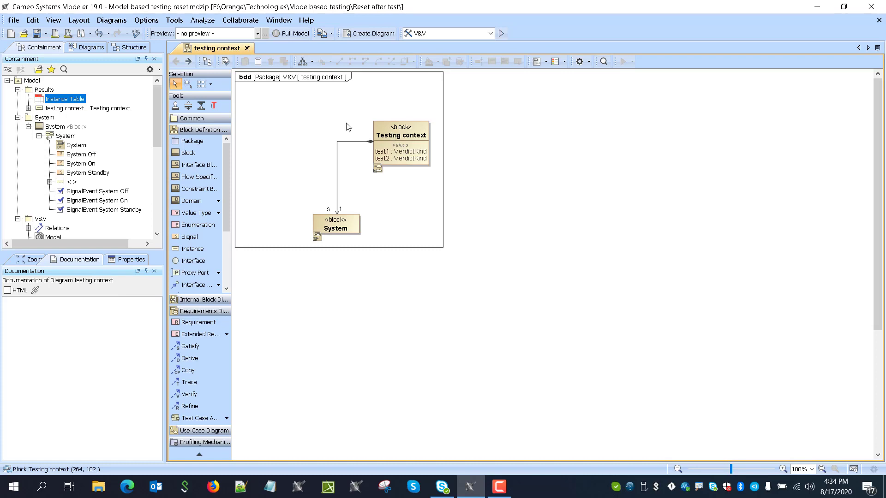
- Open Test 1 Standby and drop the System state machine onto it as a full frame
scroll(86, 213, "down", 5)
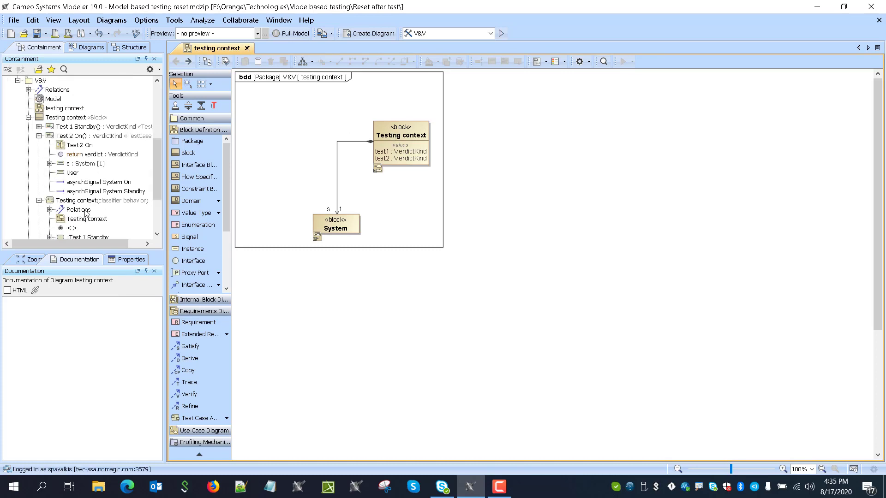
left_click(40, 136)
left_click(39, 126)
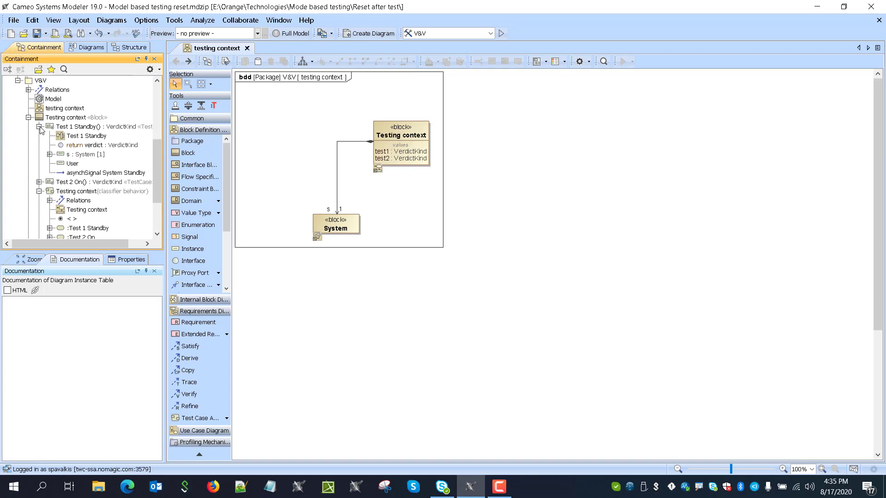
double_click(69, 136)
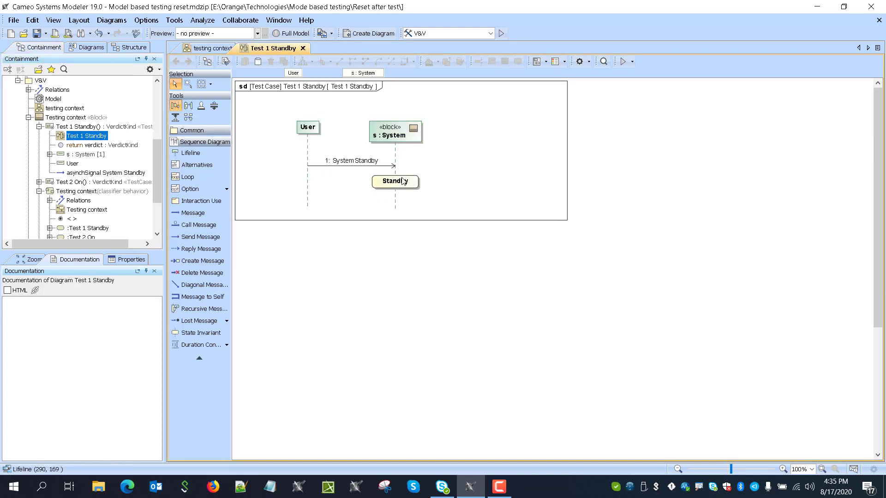
scroll(154, 202, "up", 5)
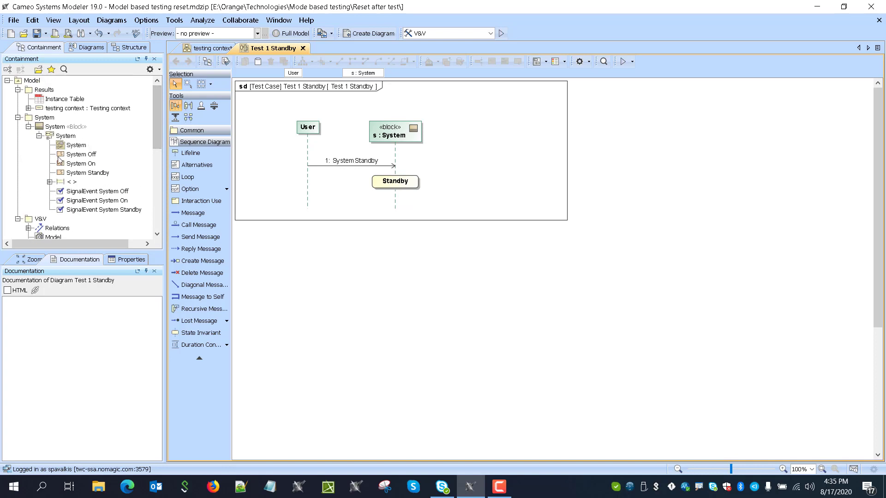
left_click_drag(74, 145, 489, 107)
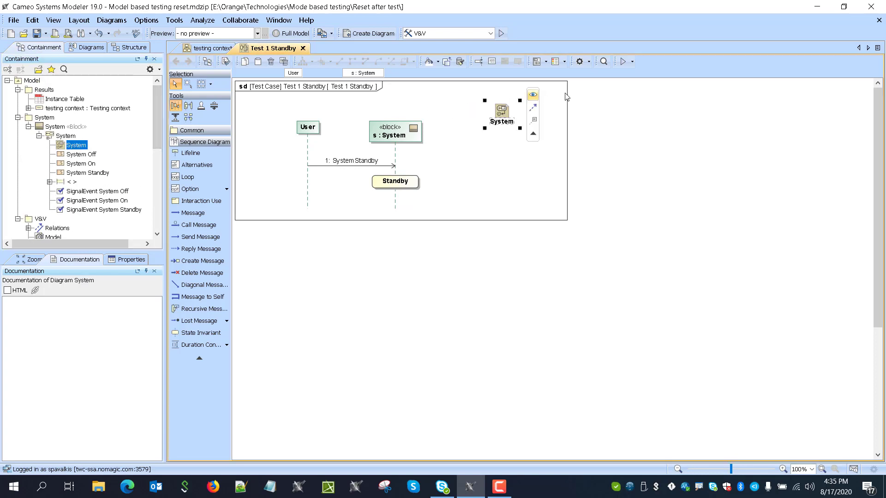
left_click(535, 95)
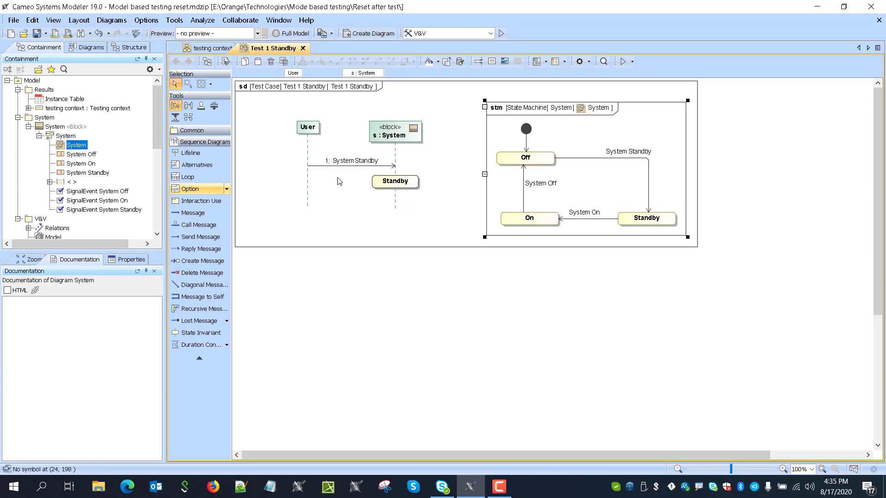
scroll(79, 208, "down", 4)
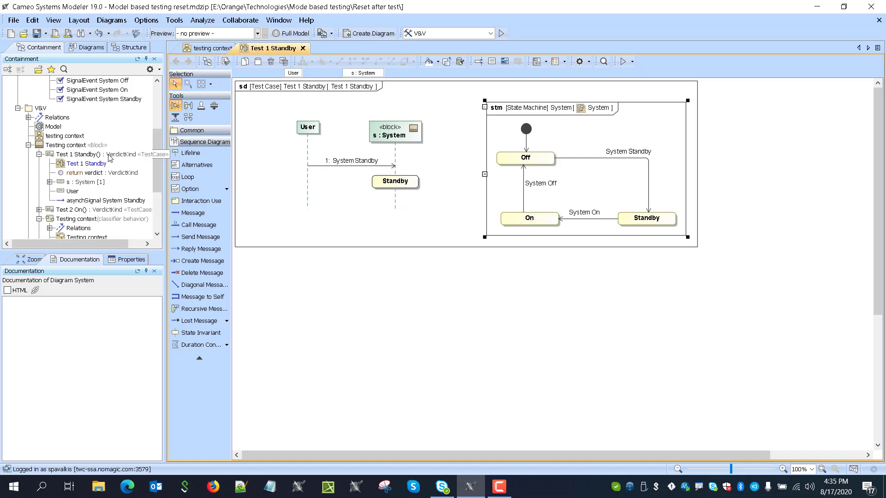
left_click(39, 154)
left_click(39, 164)
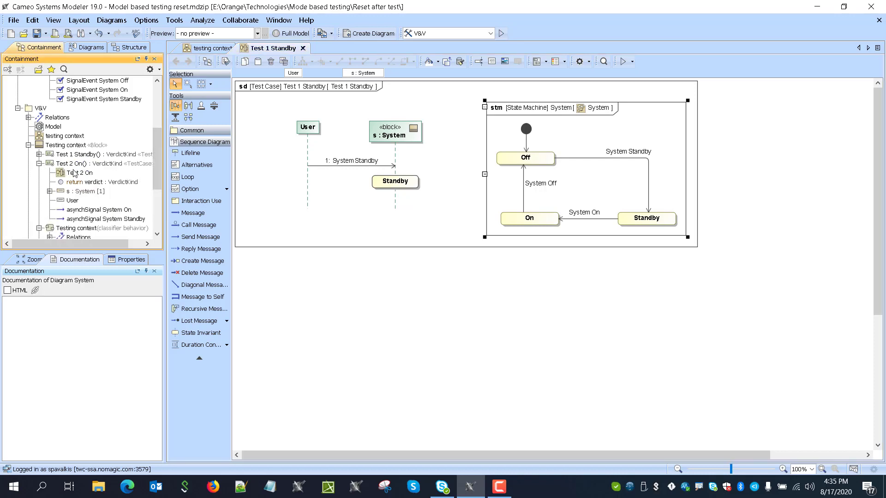
- Open Test 2 On, drag the System state machine onto it, then delete that frame
double_click(77, 173)
scroll(78, 162, "up", 4)
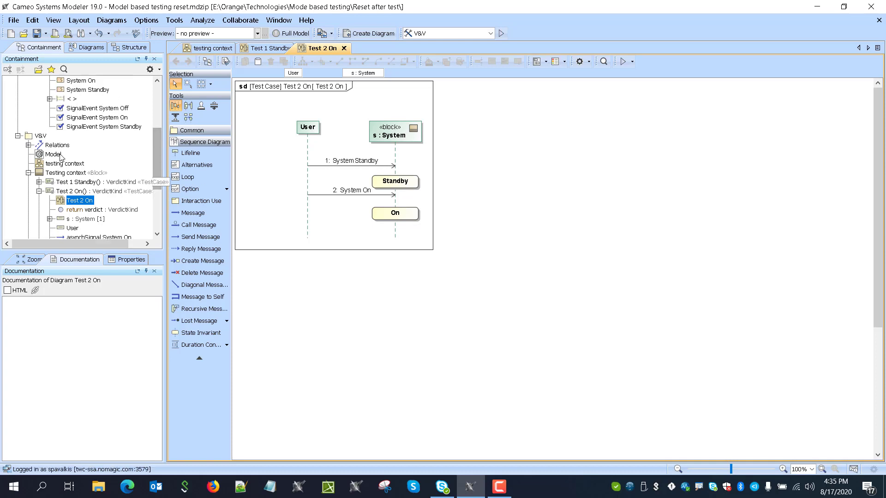
left_click_drag(77, 145, 471, 103)
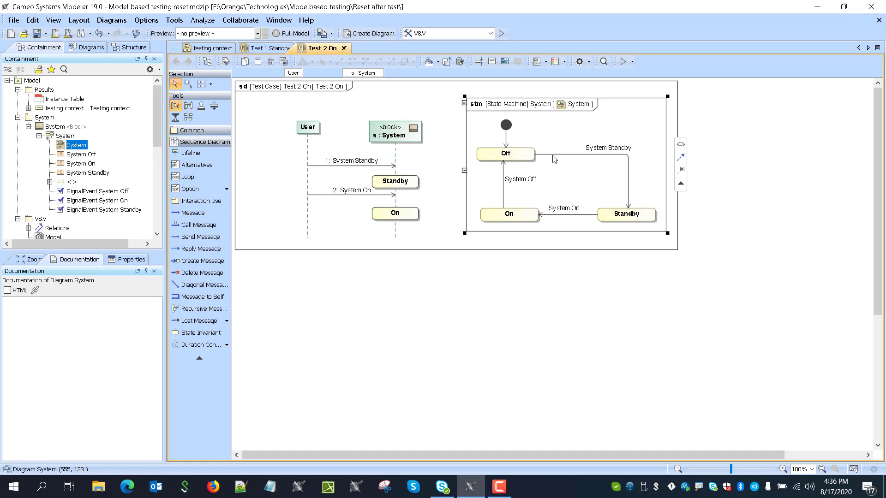
key("Delete")
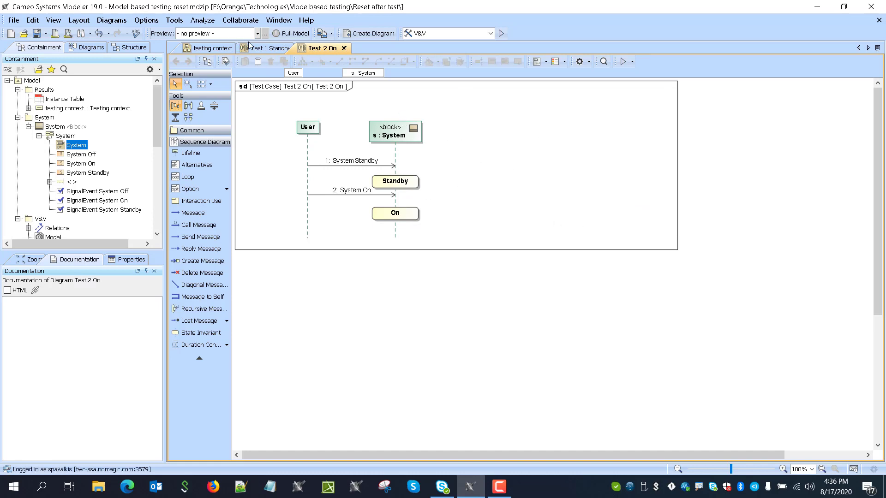
- Delete the state-machine frame from Test 1 Standby and open the Testing context activity diagram
left_click(259, 48)
key("Delete")
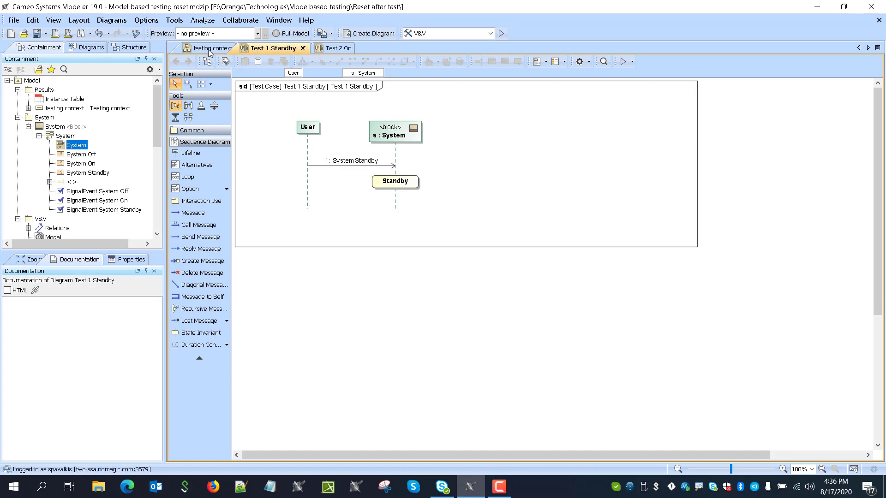
left_click(203, 48)
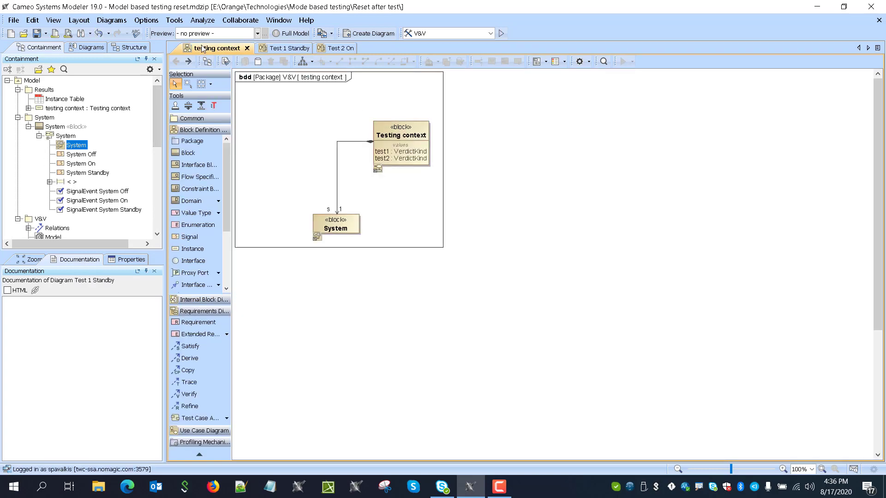
double_click(401, 137)
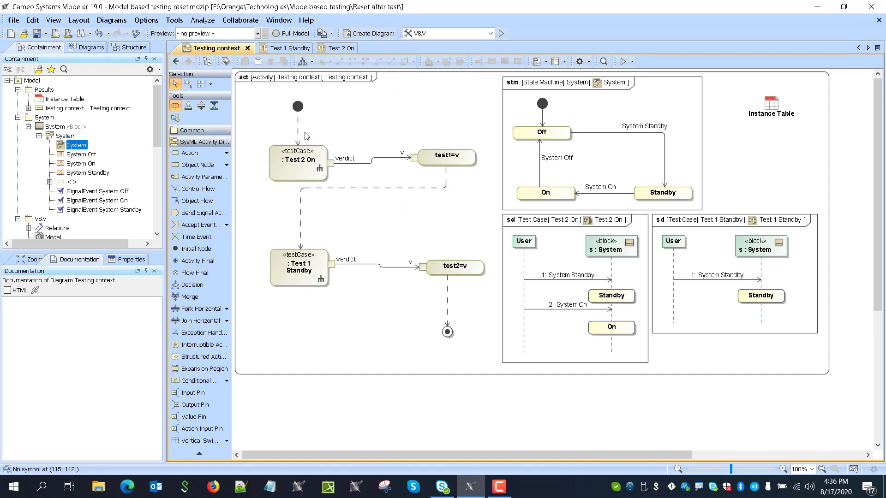
- Inspect the embedded Test 2 On and Test 1 Standby sequence frames in the activity
left_click(575, 224)
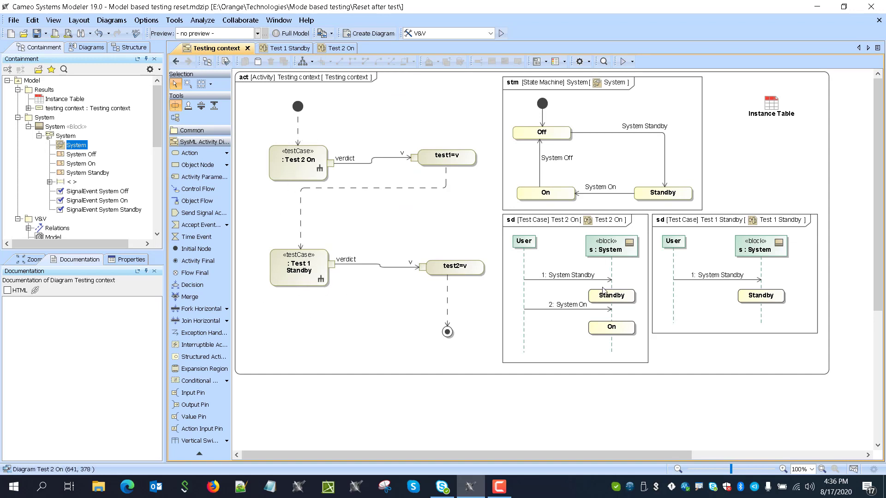
left_click(406, 359)
left_click(718, 250)
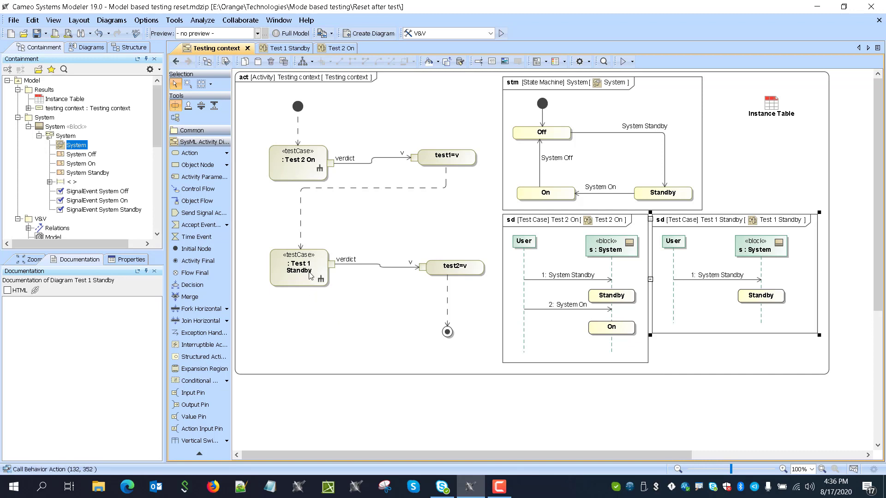
mouse_move(654, 315)
mouse_move(694, 295)
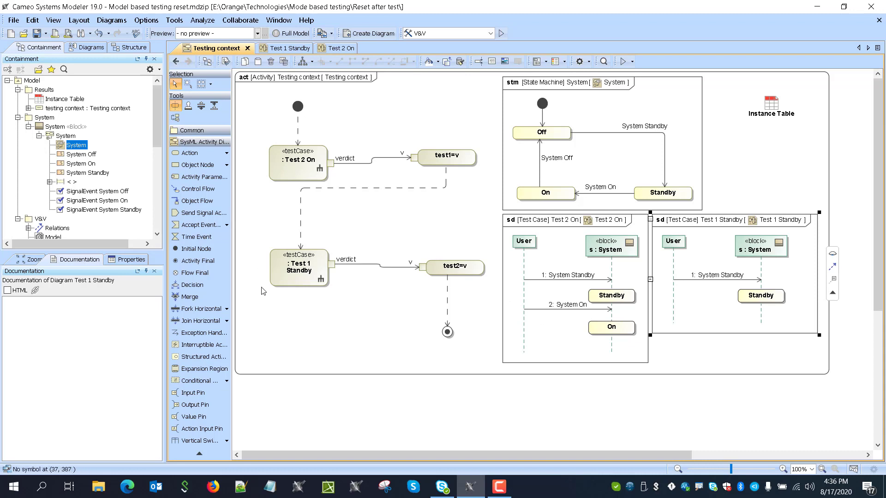
mouse_move(747, 310)
- Run the V&V simulation, check the Instance Table where test2 fails, then rerun it
left_click(502, 33)
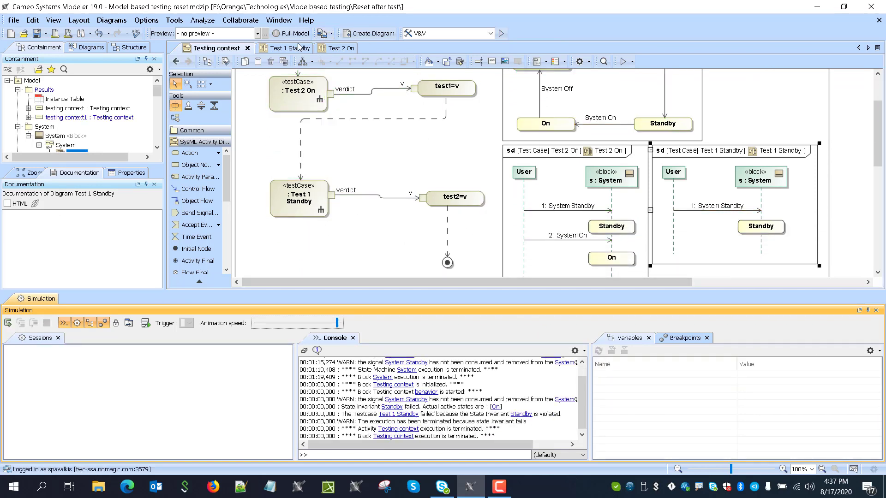
scroll(801, 136, "up", 2)
double_click(770, 105)
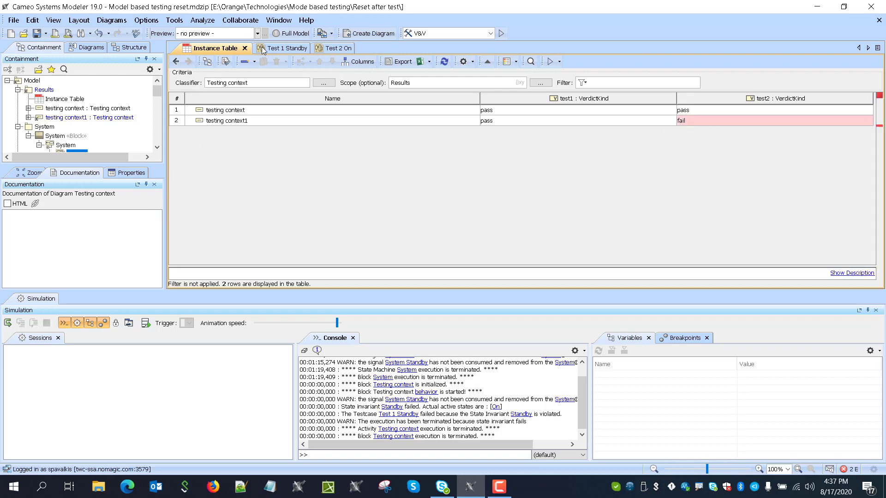
left_click(8, 322)
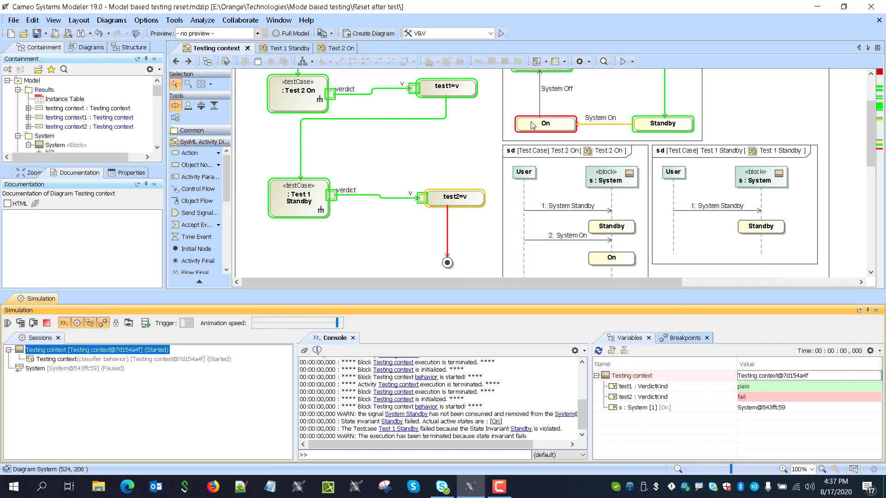
- Inspect the verdict pin and variables, then step the run to completion as testing context3
scroll(710, 192, "down", 3)
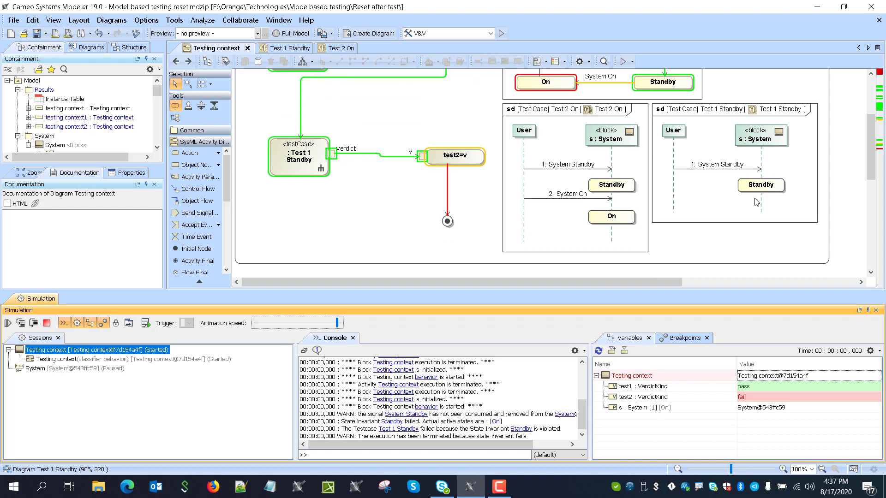
mouse_move(331, 158)
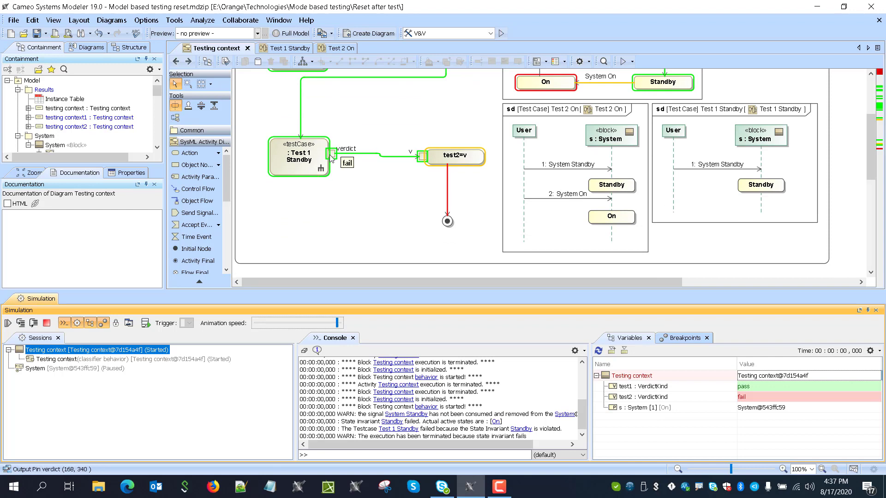
scroll(331, 158, "up", 2)
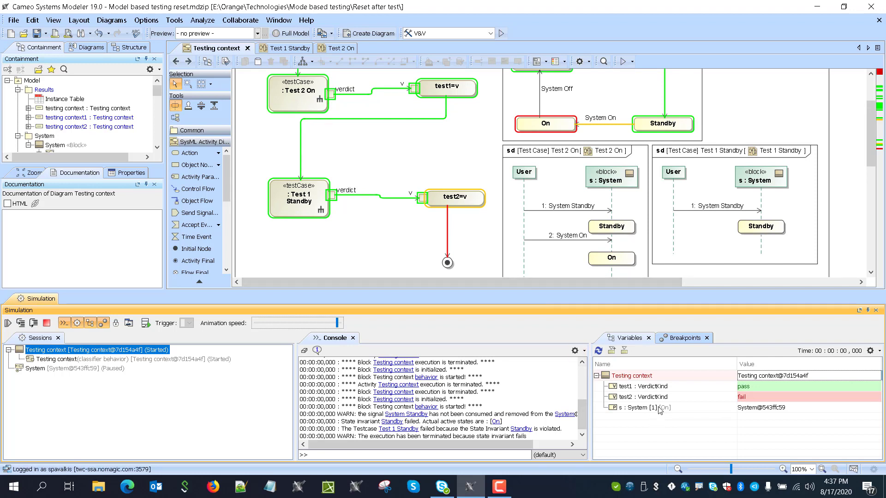
scroll(563, 138, "up", 2)
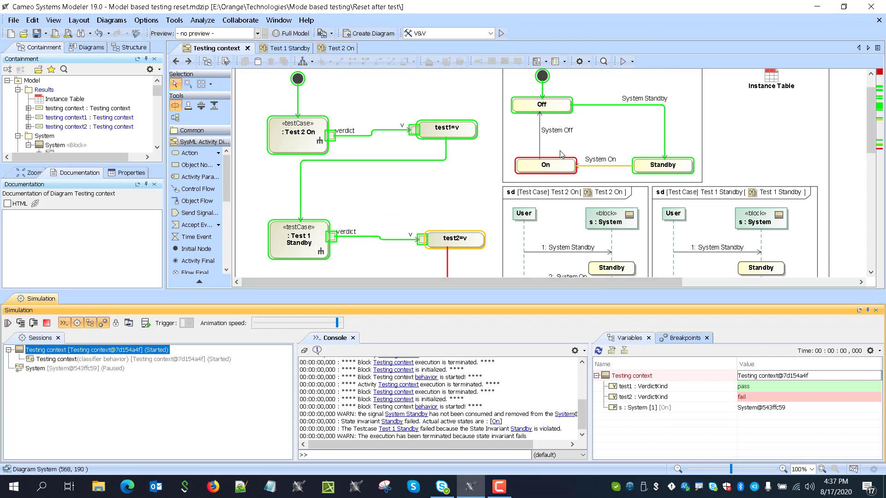
scroll(749, 272, "down", 2)
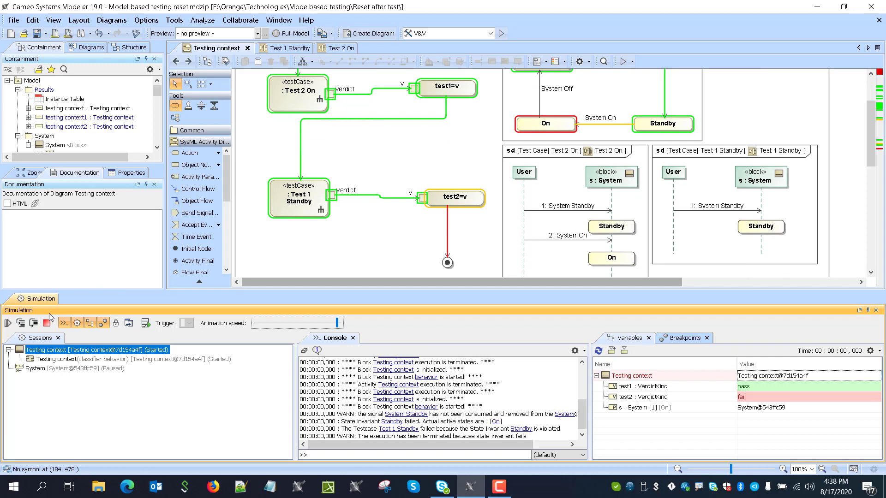
left_click(33, 324)
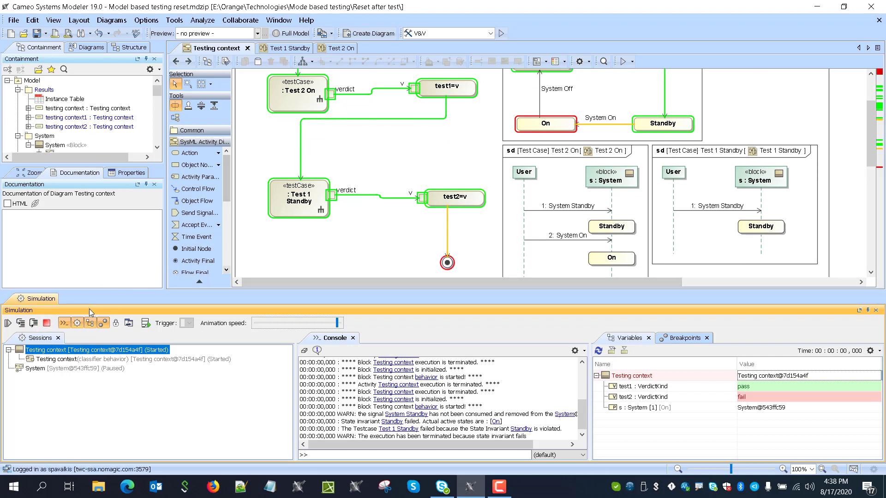
left_click(34, 325)
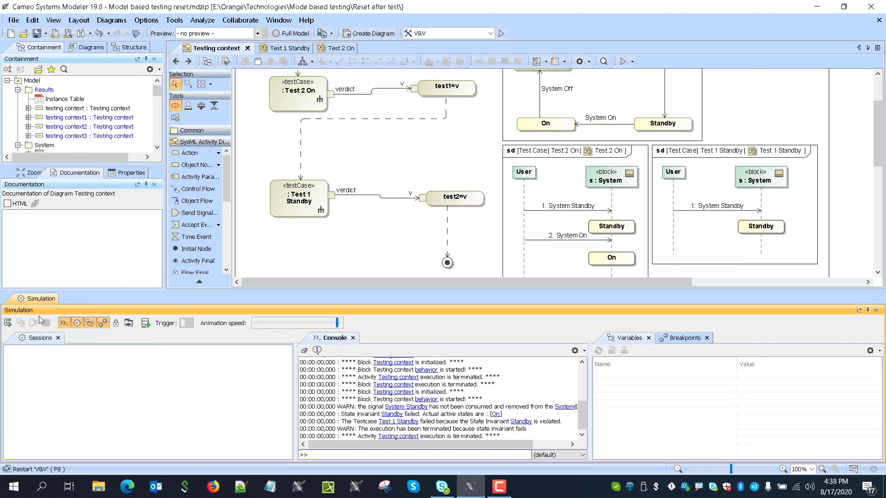
- Close the Simulation panel and switch between the bdd and activity diagram, briefly opening the action list
left_click(876, 311)
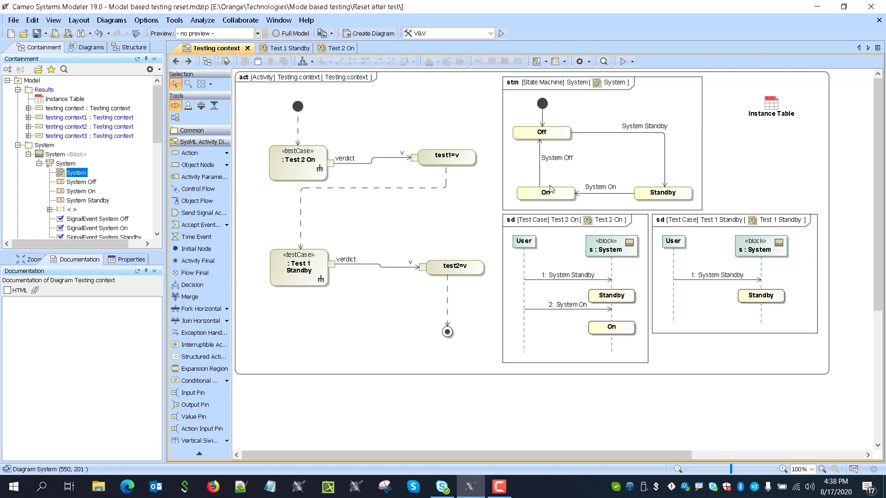
left_click(176, 63)
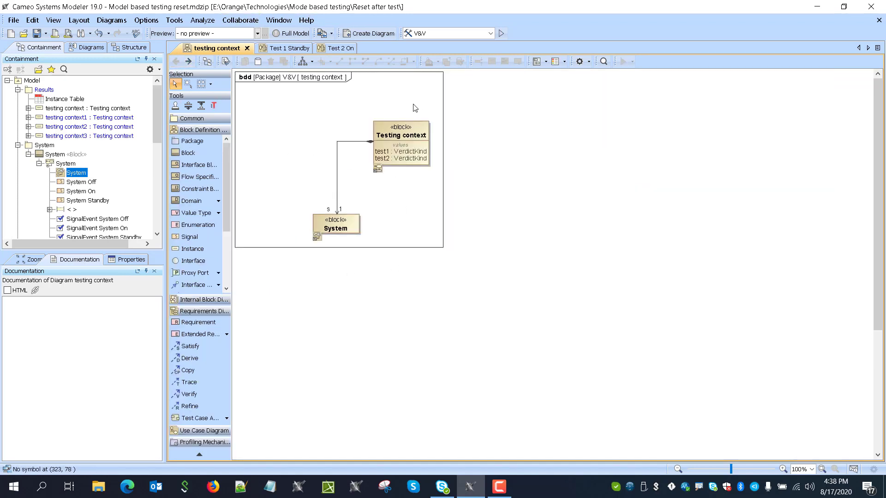
left_click(189, 62)
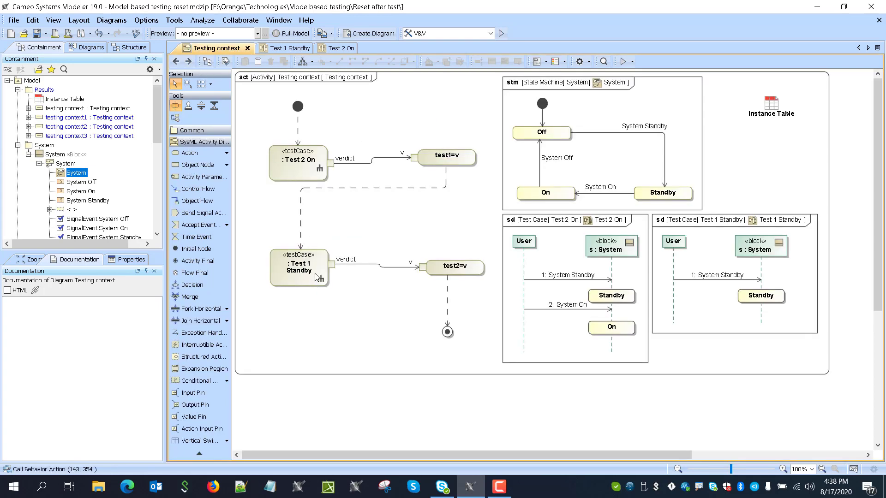
left_click(227, 154)
left_click(443, 217)
left_click(176, 61)
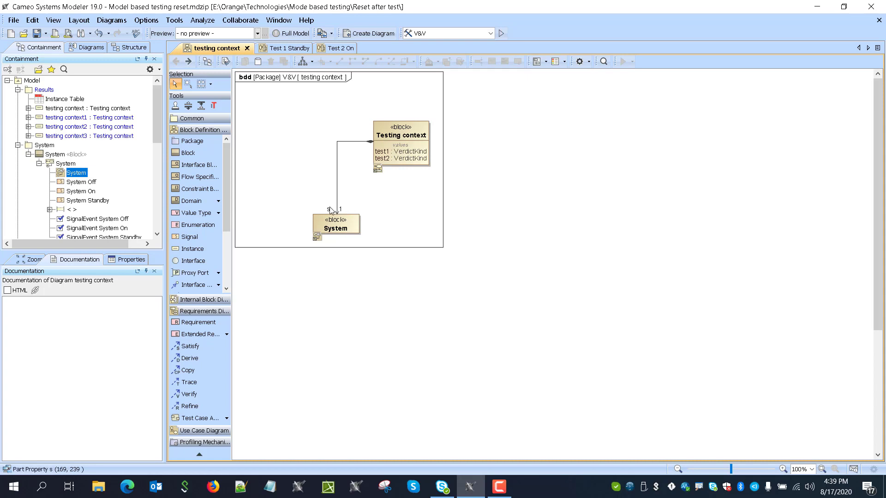
- Place an Add Structural Feature Value Action between the two test cases in the activity
left_click(188, 62)
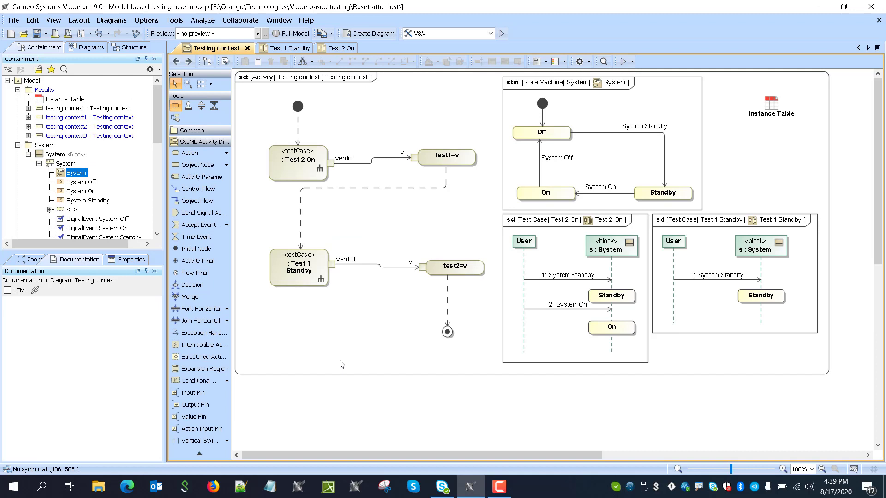
left_click(227, 153)
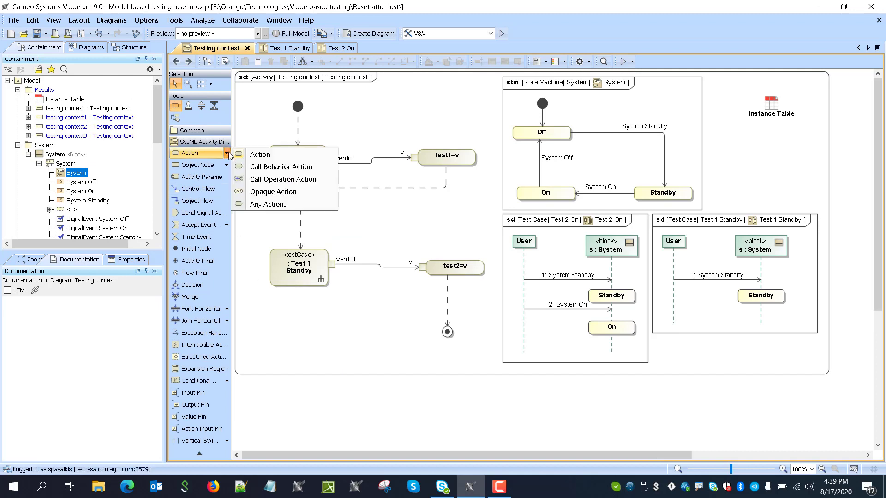
left_click(260, 204)
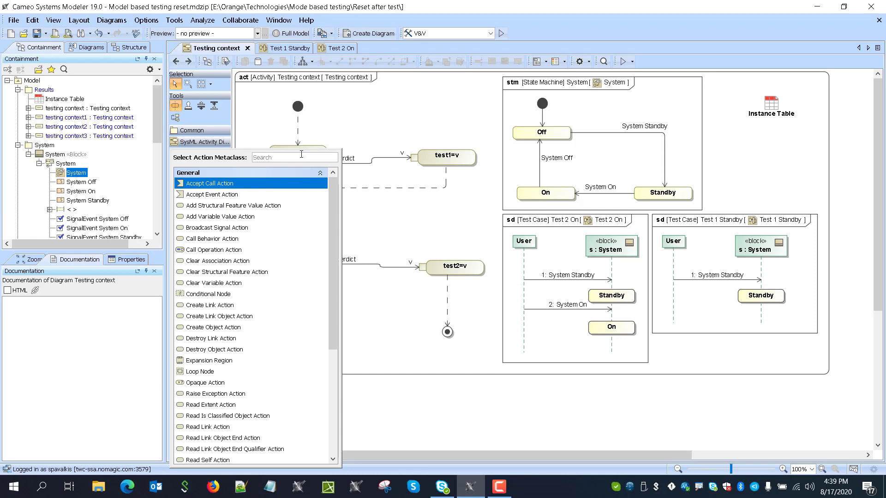
type("add")
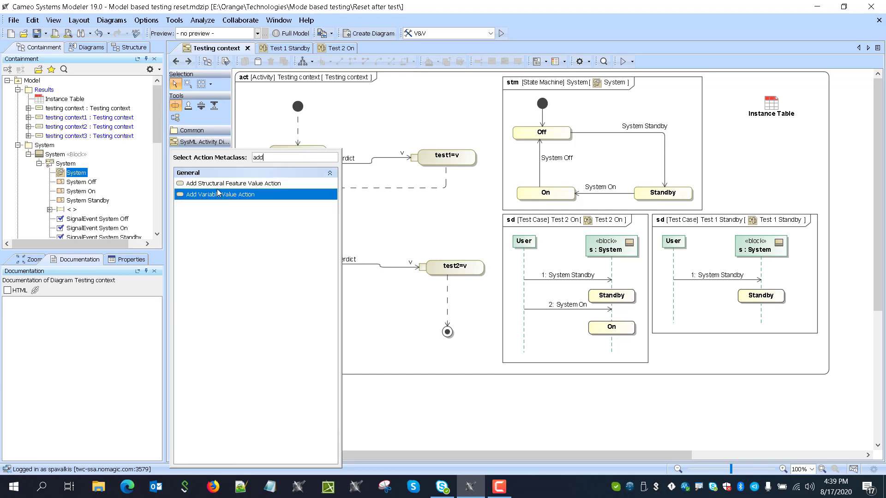
left_click(216, 183)
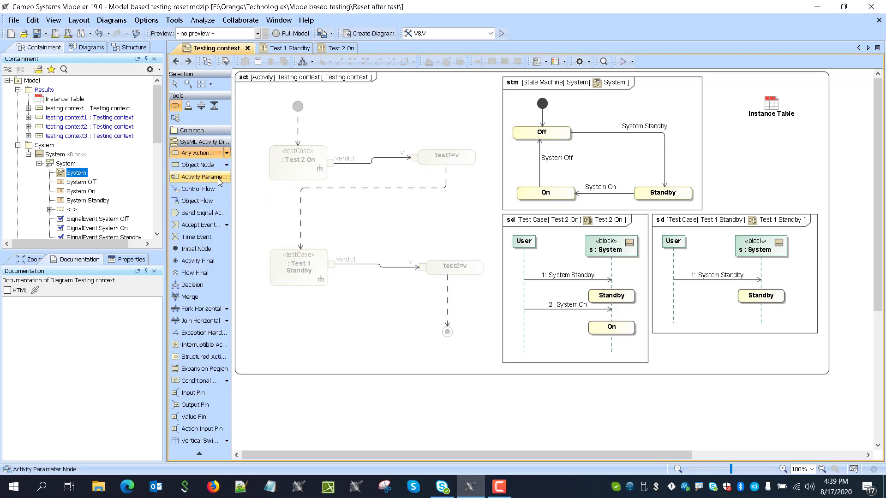
left_click(329, 210)
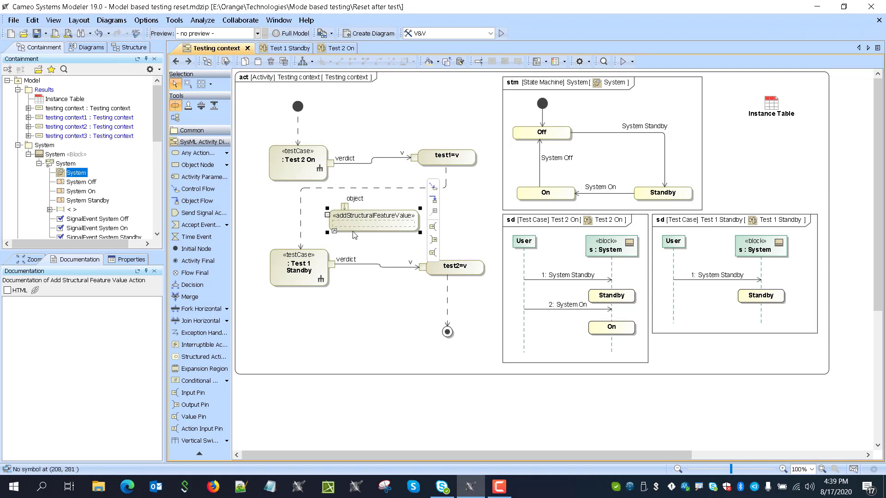
scroll(127, 177, "down", 6)
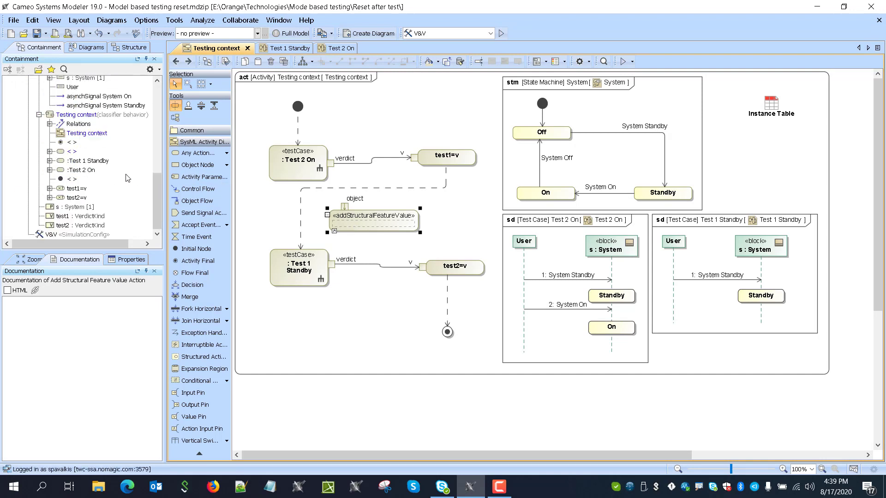
left_click(176, 61)
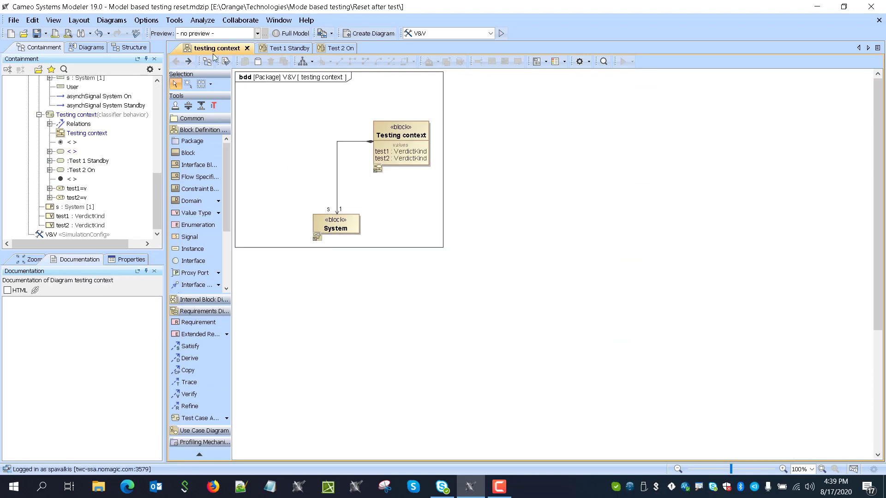
left_click(188, 62)
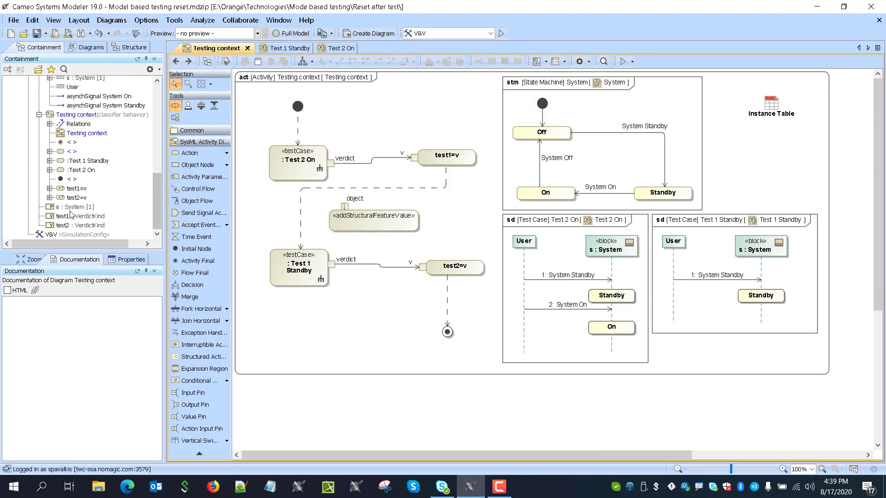
- Make addStructuralFeatureValue set part s : System, then bring up the Any Action chooser
left_click_drag(68, 209, 374, 221)
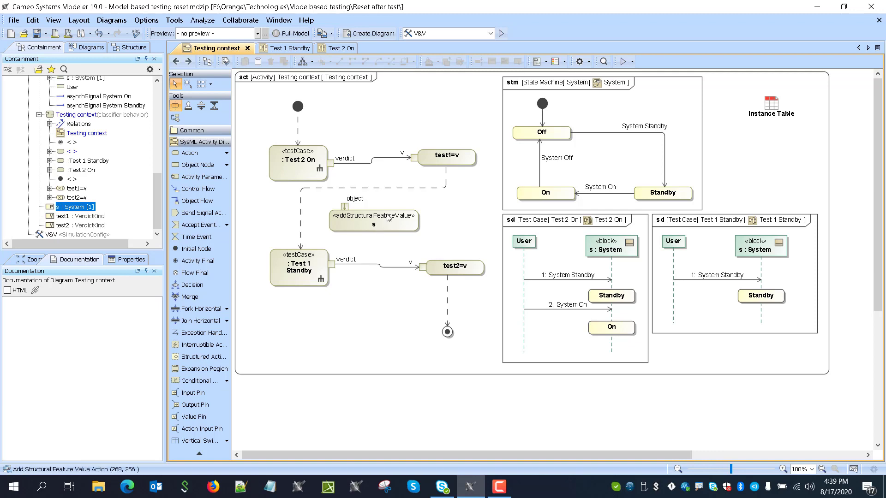
left_click_drag(361, 226, 372, 243)
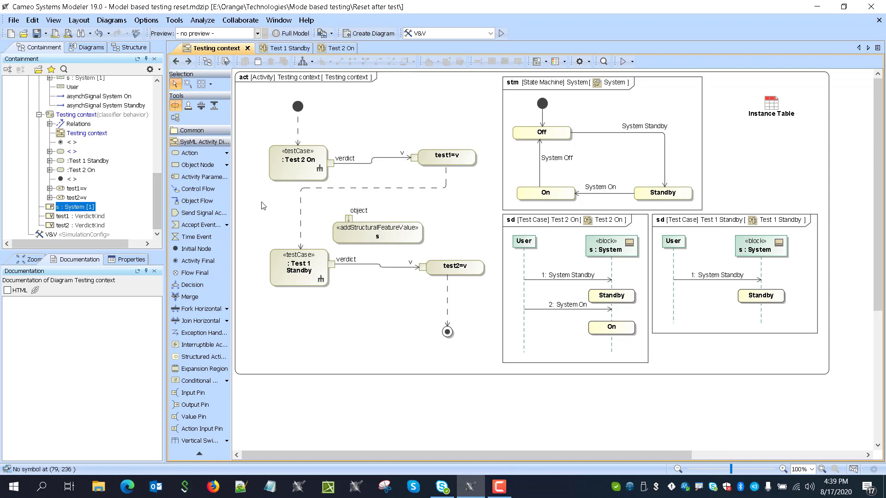
left_click(226, 153)
left_click(254, 203)
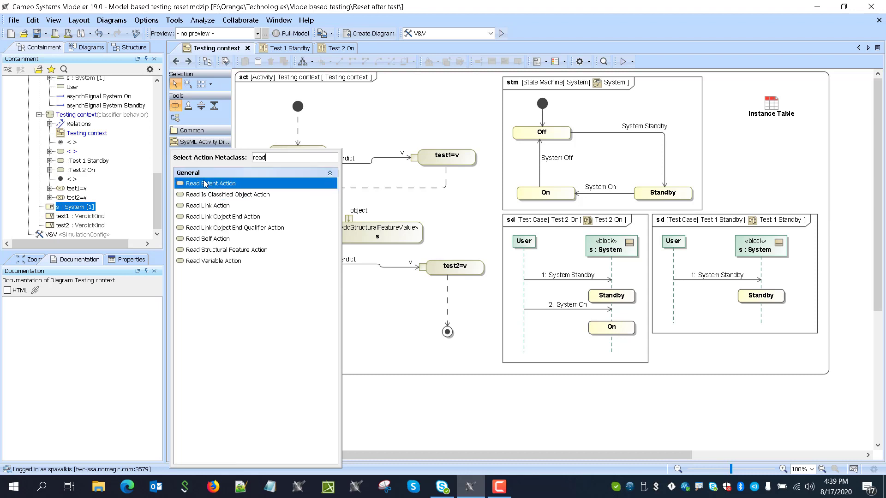
- Add a readSelf action with an object flow from its result to the object pin
left_click(207, 239)
left_click(319, 197)
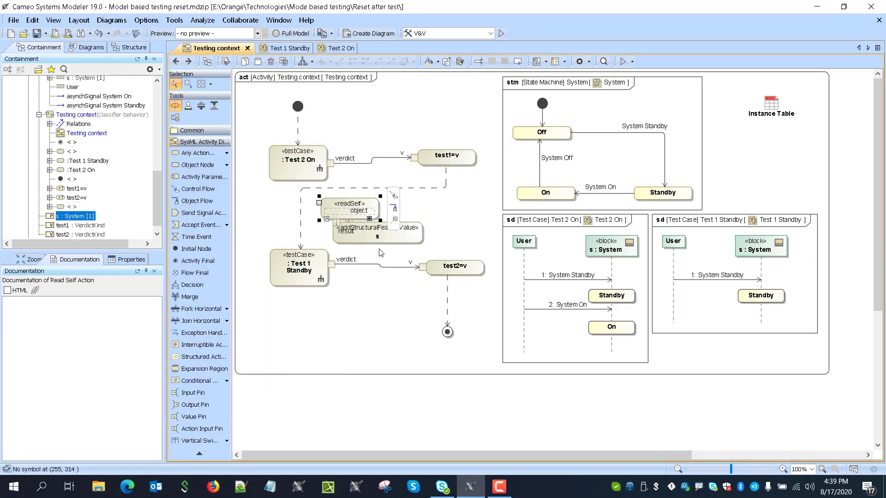
left_click_drag(378, 238, 448, 242)
left_click(336, 222)
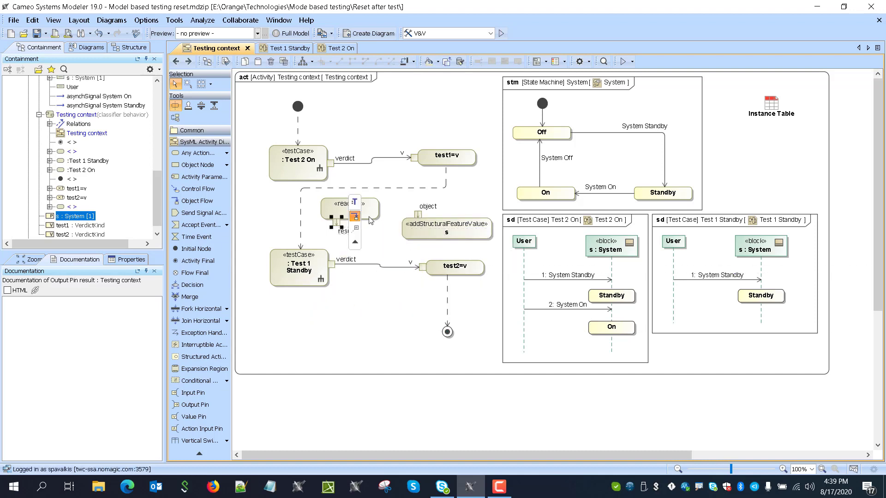
left_click_drag(355, 215, 418, 213)
left_click(399, 242)
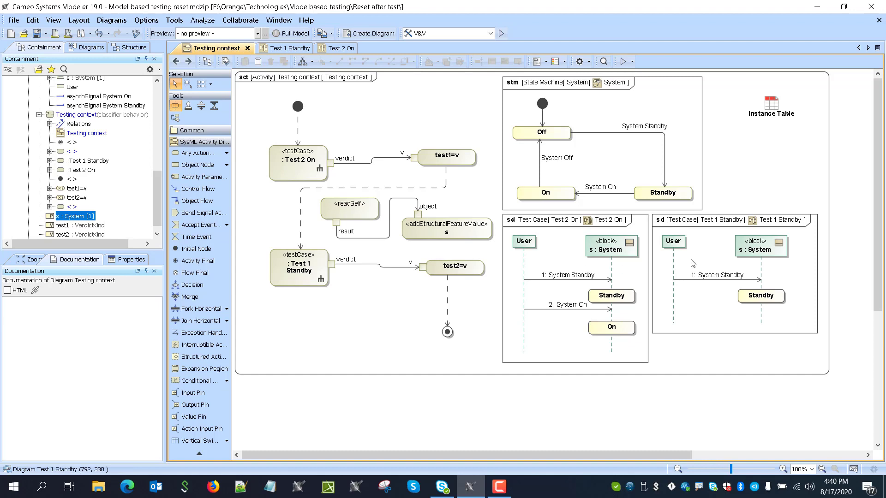
- Shift the Test 1 Standby, Test 2 On and state machine frames to the right
left_click_drag(692, 263, 725, 263)
left_click_drag(627, 277, 660, 276)
left_click_drag(588, 156, 621, 152)
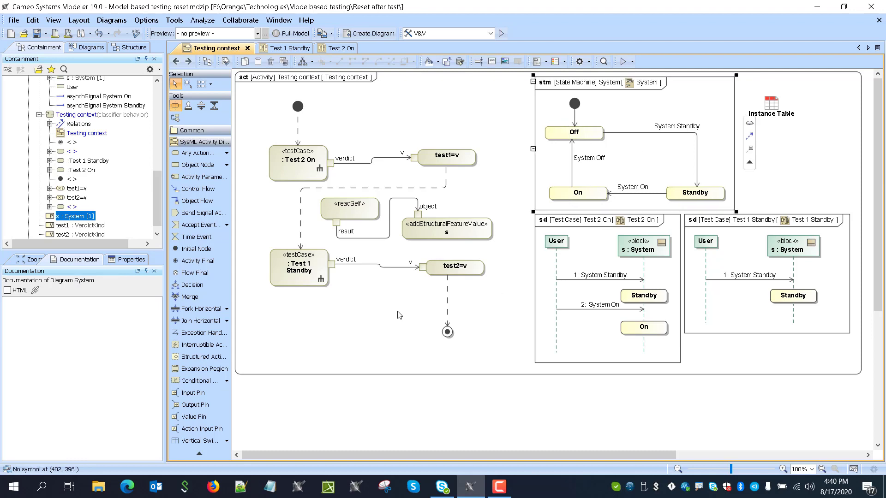
- Place a Create Object Action beside test1=v
left_click(328, 332)
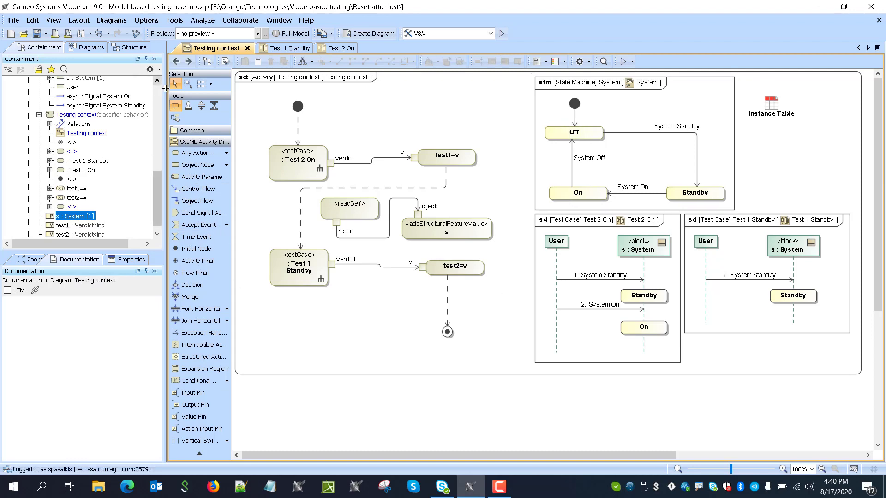
left_click(227, 153)
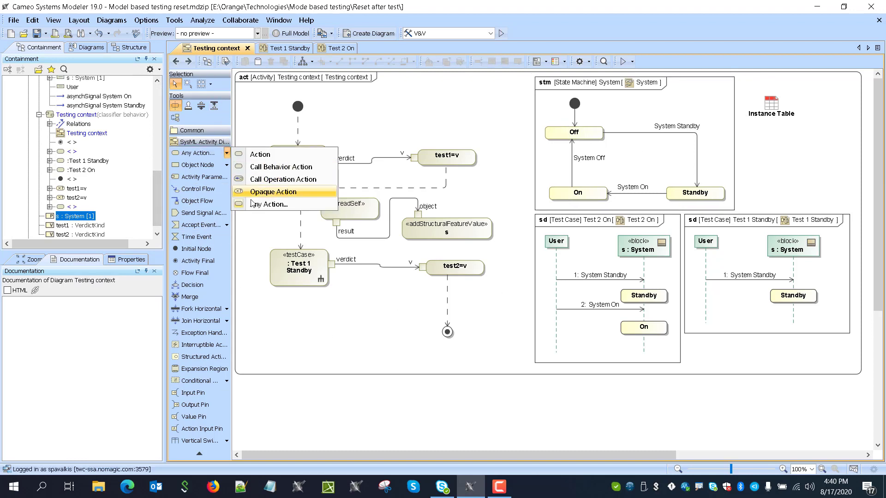
left_click(249, 205)
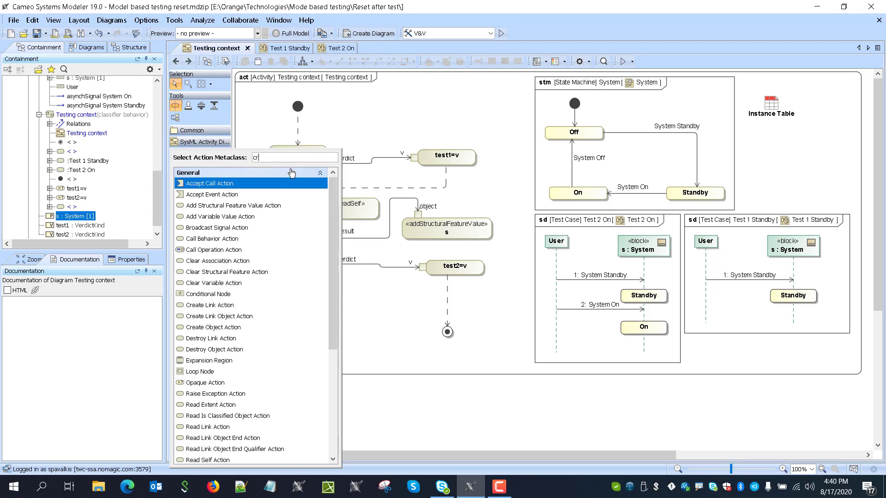
double_click(235, 204)
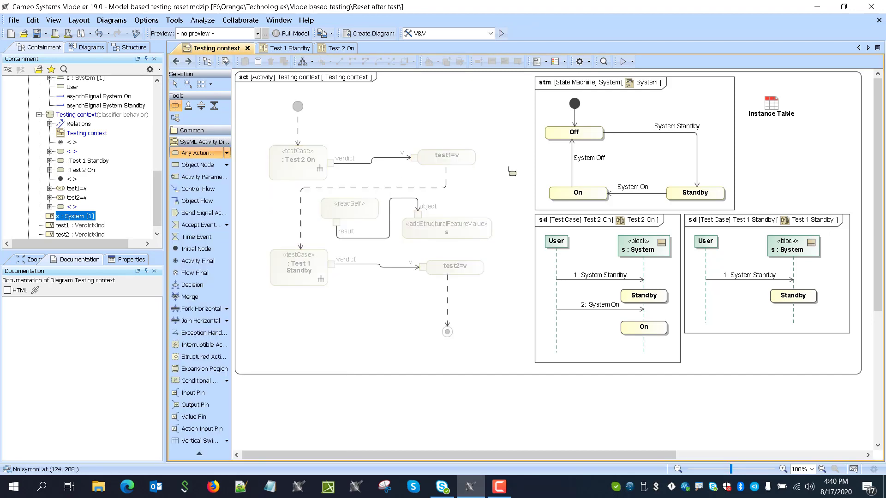
left_click(464, 179)
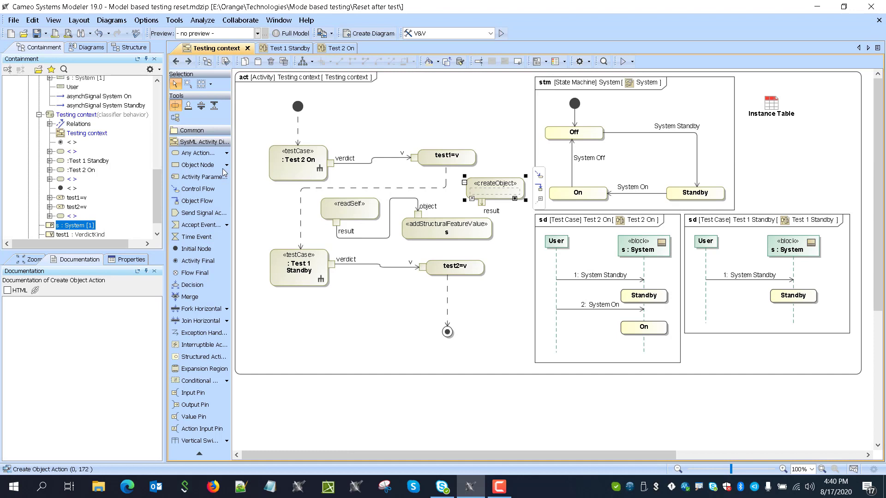
- Type the createObject action as System and flow its result to a new value pin
scroll(83, 176, "up", 3)
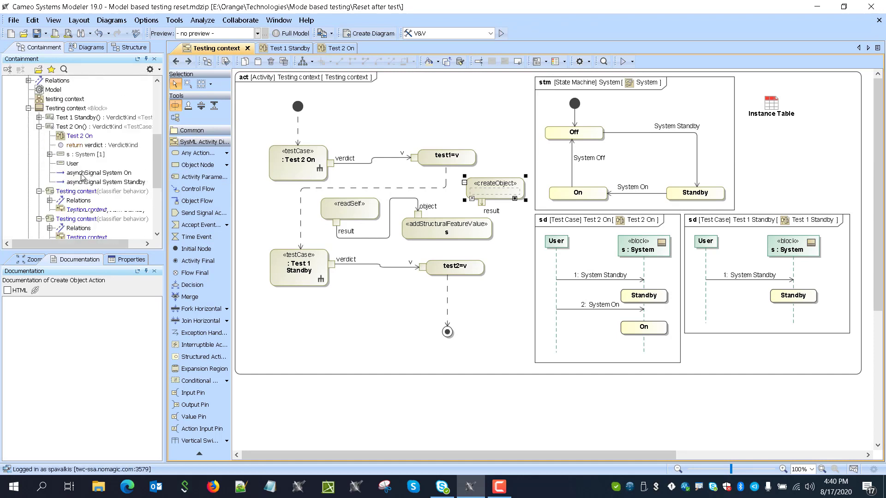
scroll(82, 176, "up", 4)
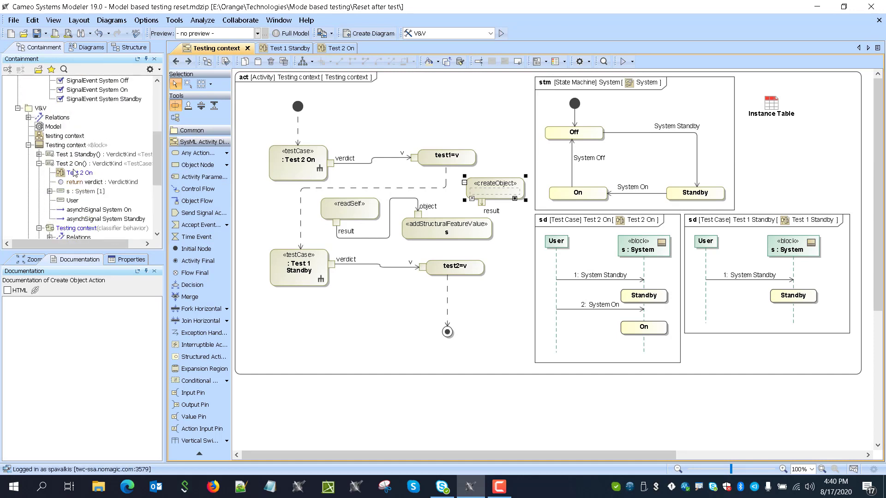
scroll(65, 157, "up", 5)
left_click(53, 142)
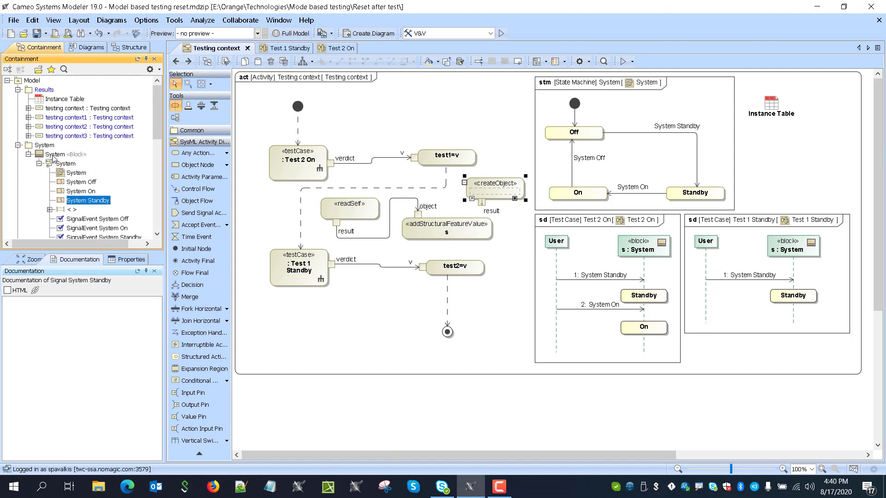
mouse_move(53, 155)
left_mouse_down()
mouse_move(466, 181)
mouse_move(489, 191)
mouse_move(477, 227)
left_mouse_up()
left_click(513, 252)
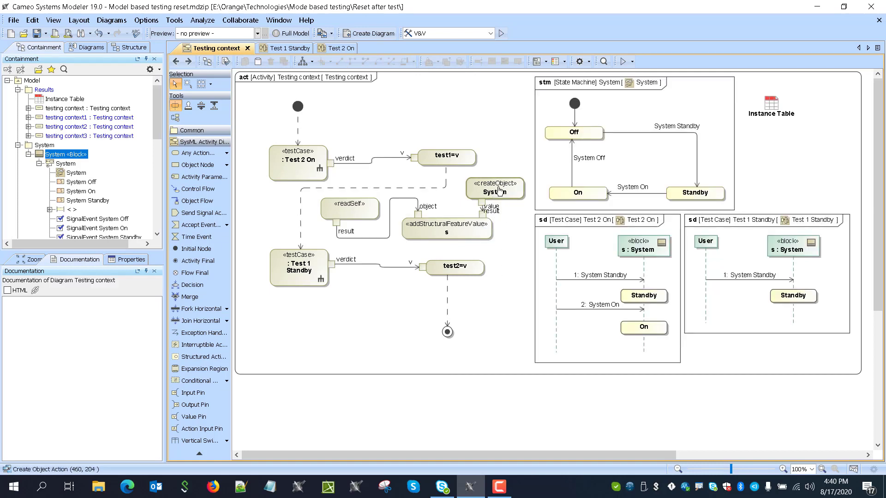
left_click_drag(499, 191, 499, 179)
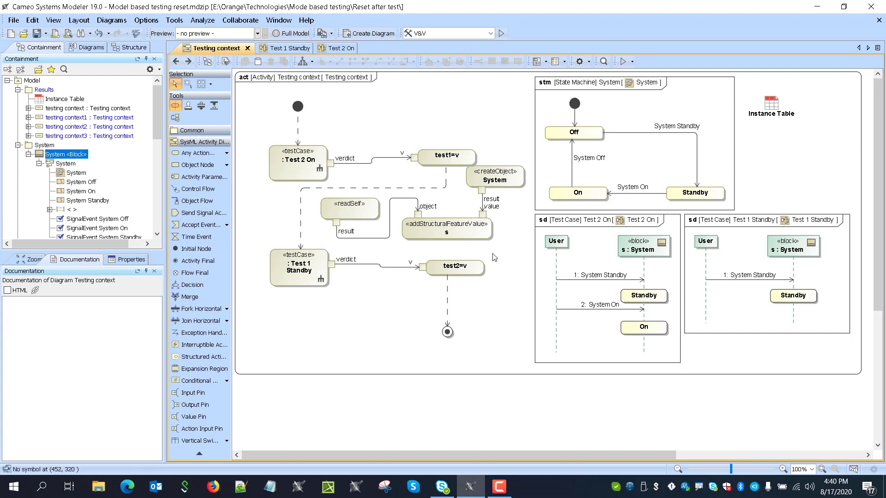
- Turn on Is Replace All in the addStructuralFeatureValue s specification
double_click(465, 236)
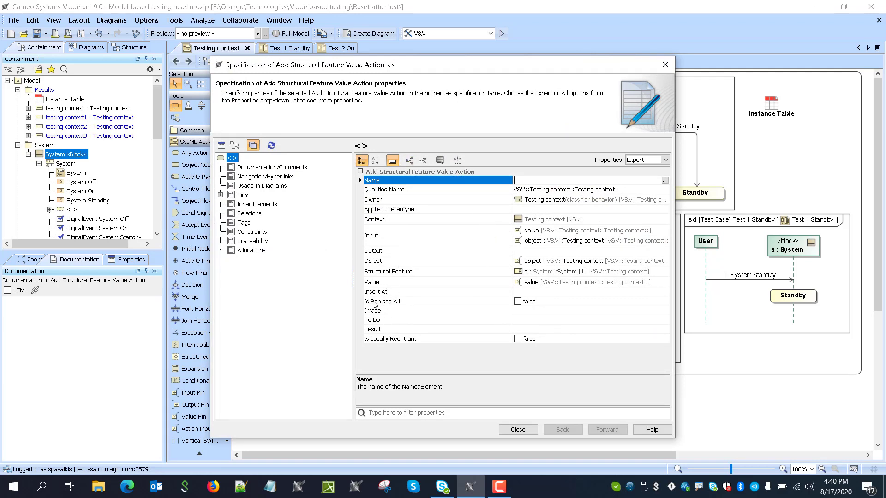
left_click(518, 302)
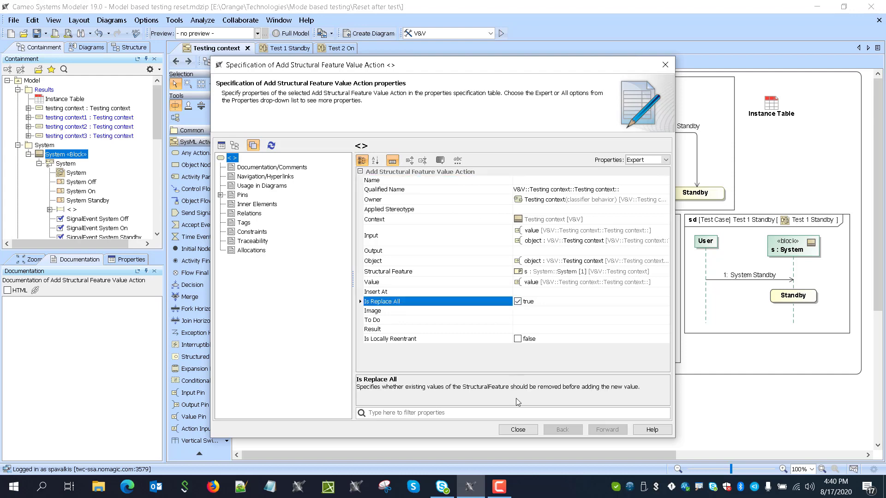
left_click(518, 430)
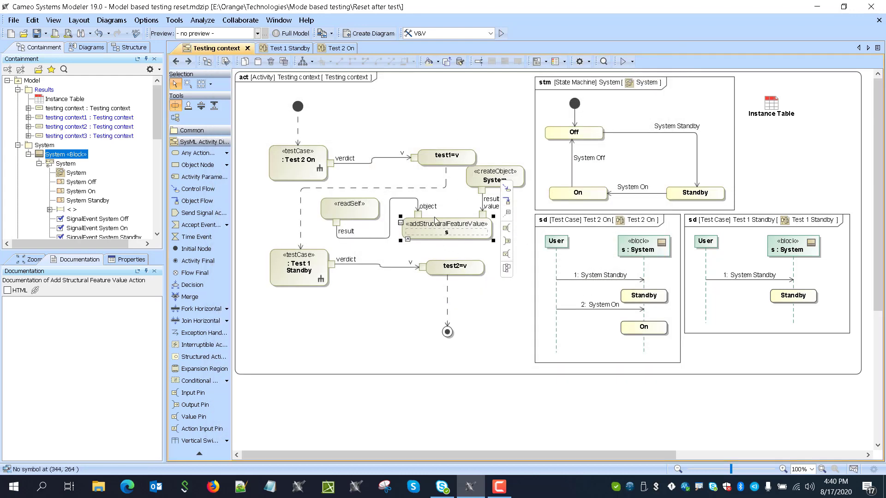
- Redirect the control flow after test1=v into the readSelf action
left_click(446, 206)
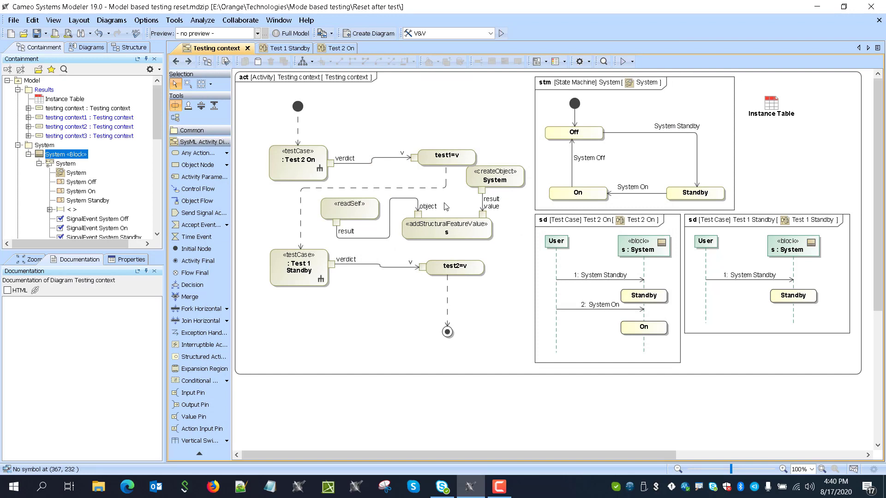
left_click(301, 240)
left_click_drag(301, 249, 347, 206)
left_click(507, 193)
- Draw a control flow from addStructuralFeatureValue s to Test 1 Standby
left_click_drag(504, 186, 509, 197)
left_click(447, 232)
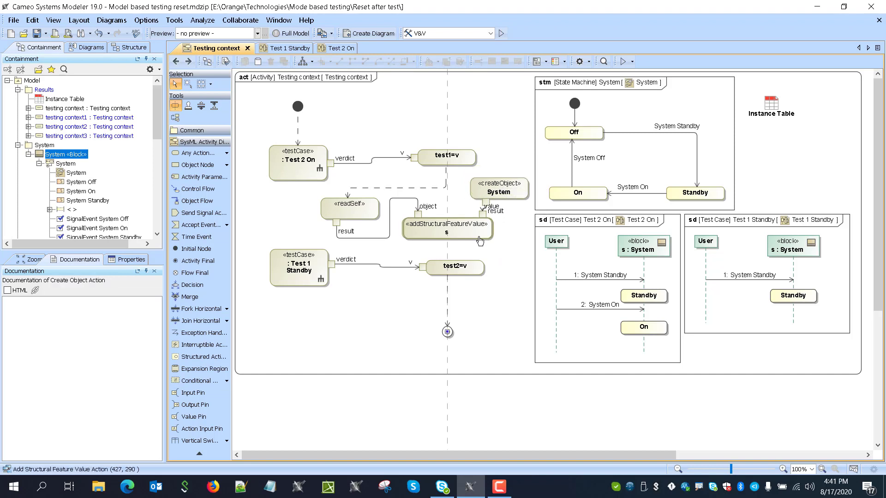
left_click(447, 232)
key("BackSpace")
key("Escape")
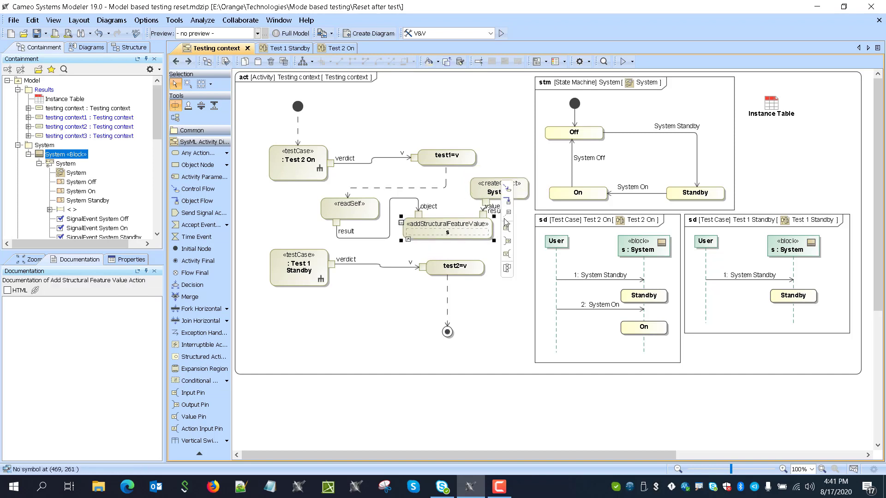
left_click_drag(508, 193, 311, 287)
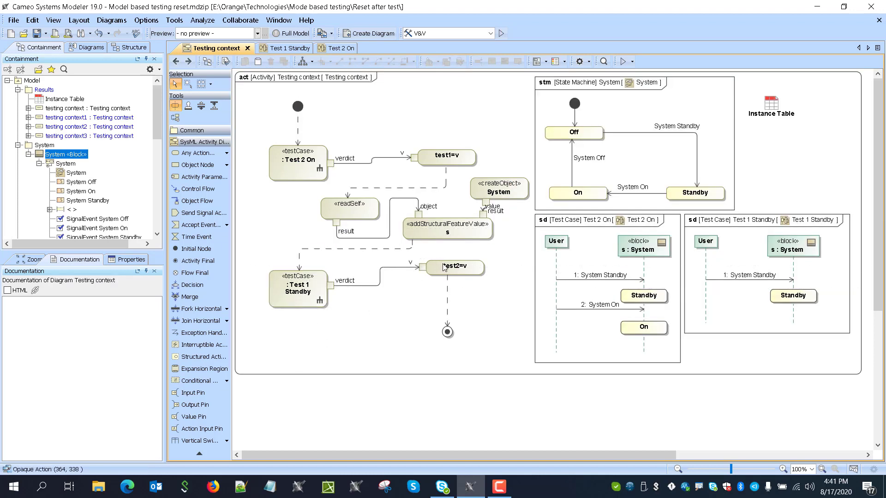
- Rearrange readSelf, createObject, addStructuralFeatureValue and test2=v to straighten flows, then save
left_click_drag(445, 266, 437, 288)
left_click_drag(429, 233, 432, 257)
left_click_drag(352, 208, 392, 205)
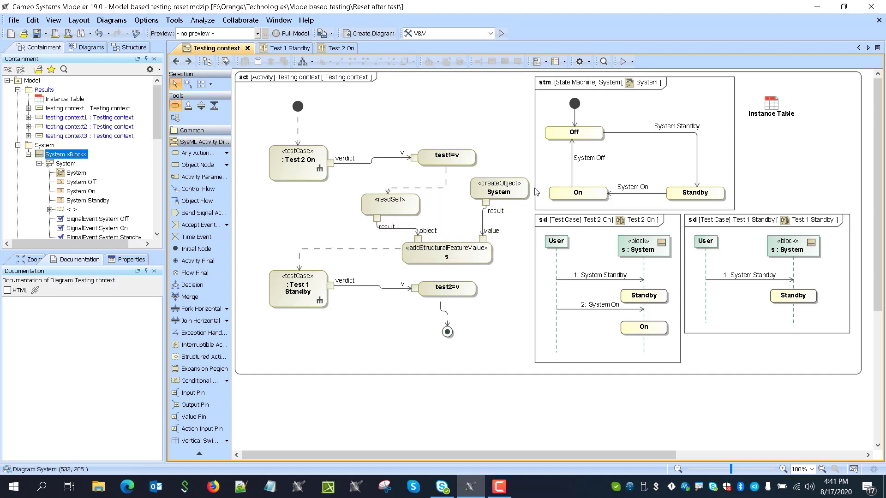
left_click_drag(507, 190, 499, 210)
left_click_drag(388, 210, 404, 215)
left_click(488, 236)
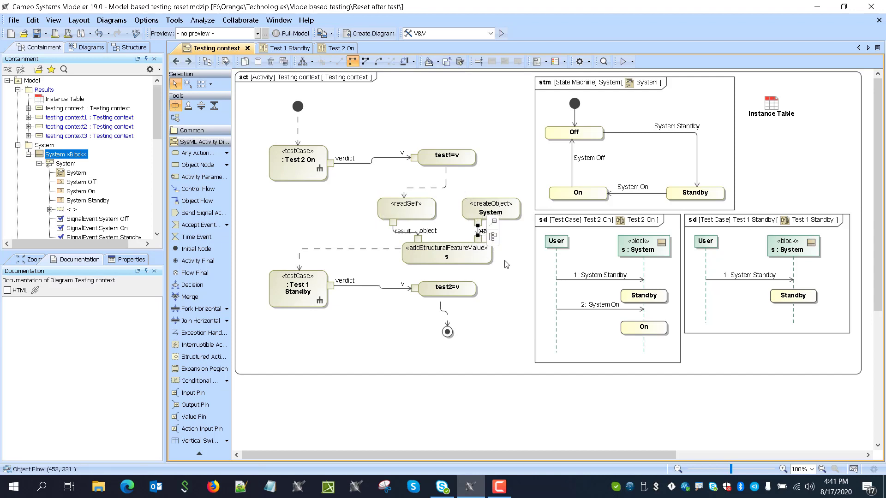
left_click_drag(489, 213, 489, 201)
left_click_drag(401, 210, 418, 202)
left_click(419, 240)
left_click_drag(418, 240, 410, 239)
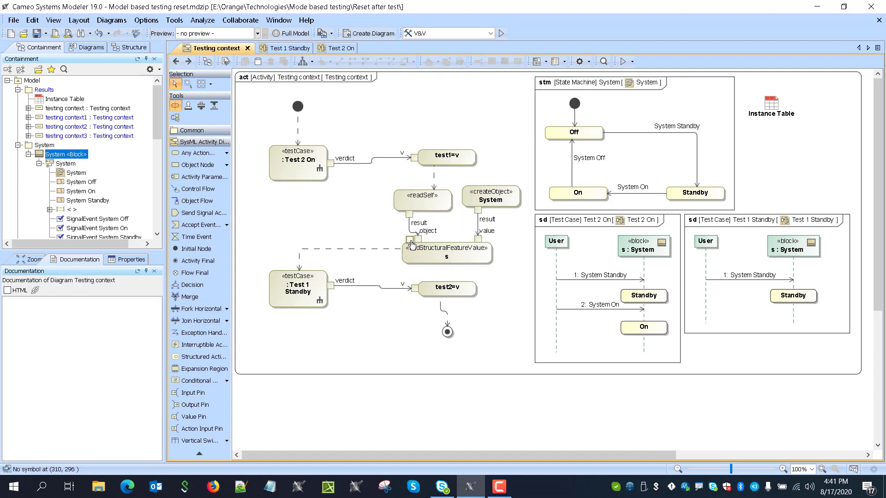
left_click_drag(444, 295, 444, 299)
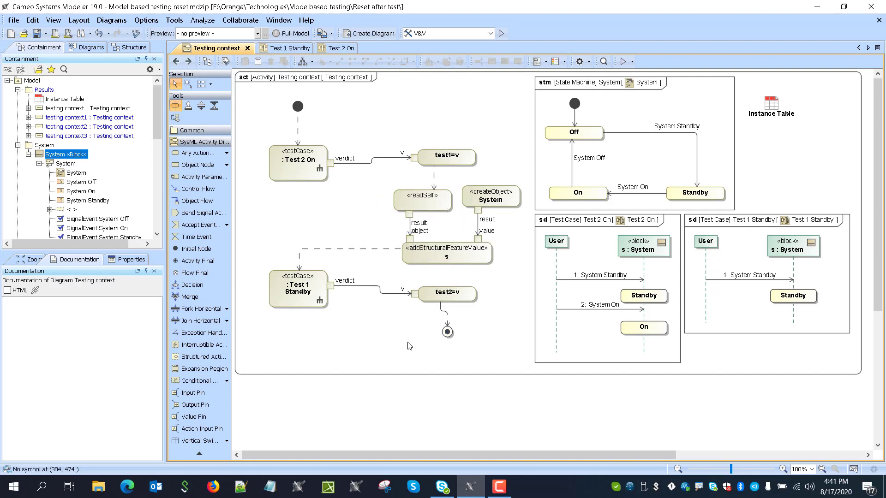
left_click(37, 34)
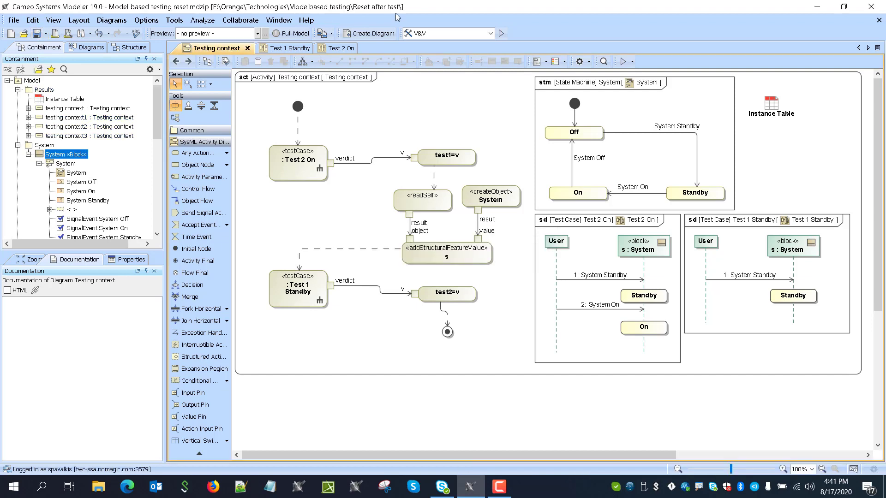
- Simulate Testing context and set test2's verdict to inconclusive in the Variables panel
left_click(501, 33)
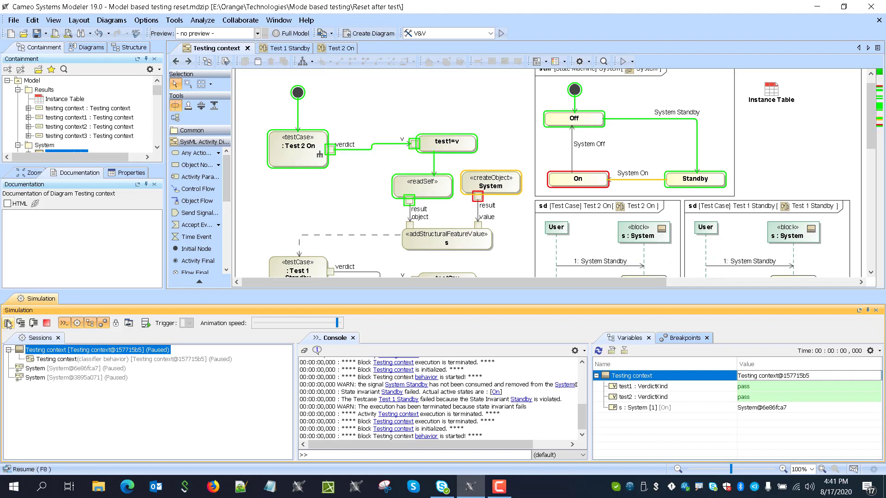
scroll(507, 213, "down", 1)
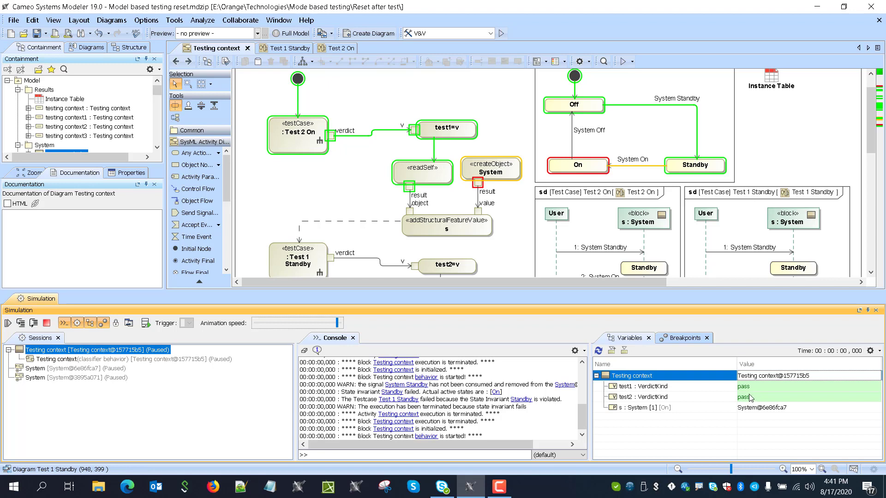
scroll(785, 210, "down", 2)
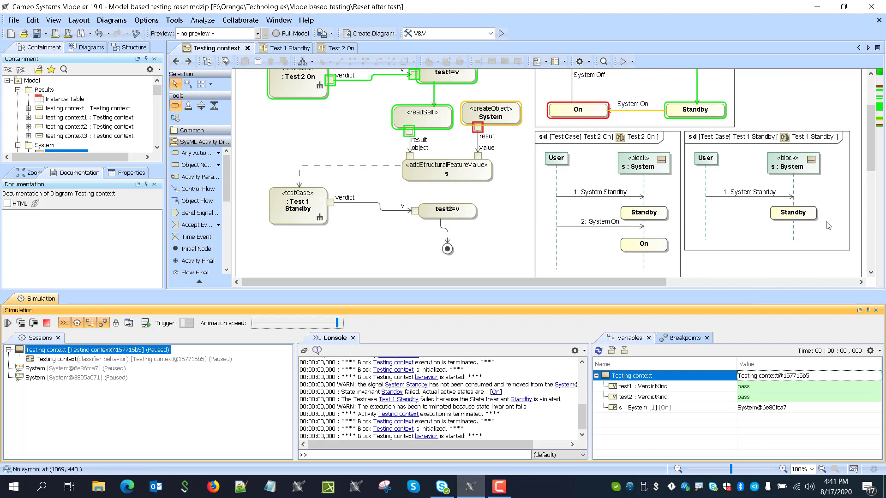
left_click(768, 397)
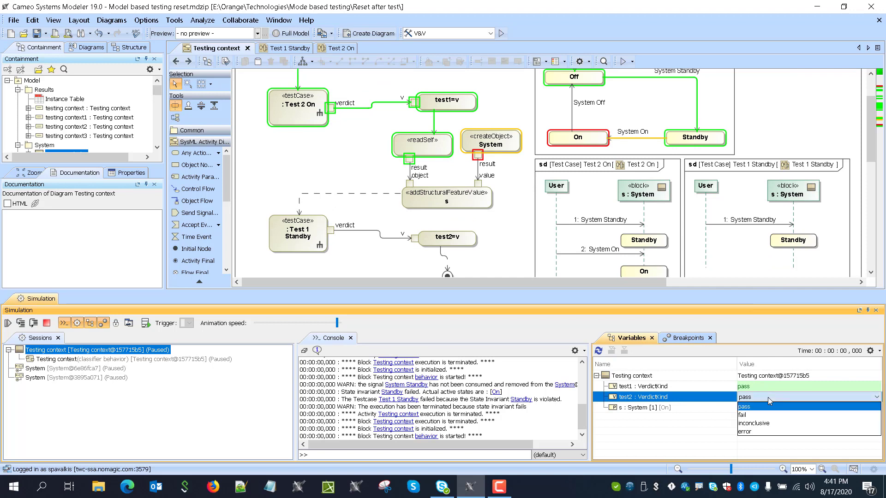
left_click(759, 425)
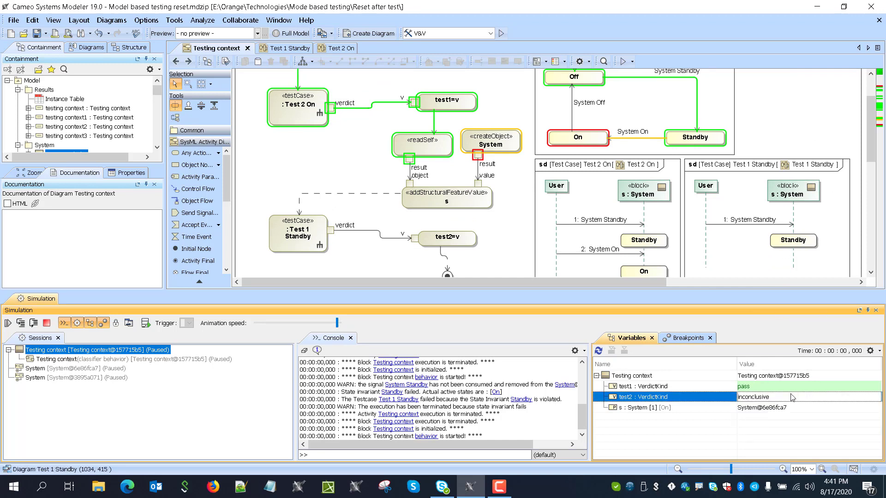
key("Down")
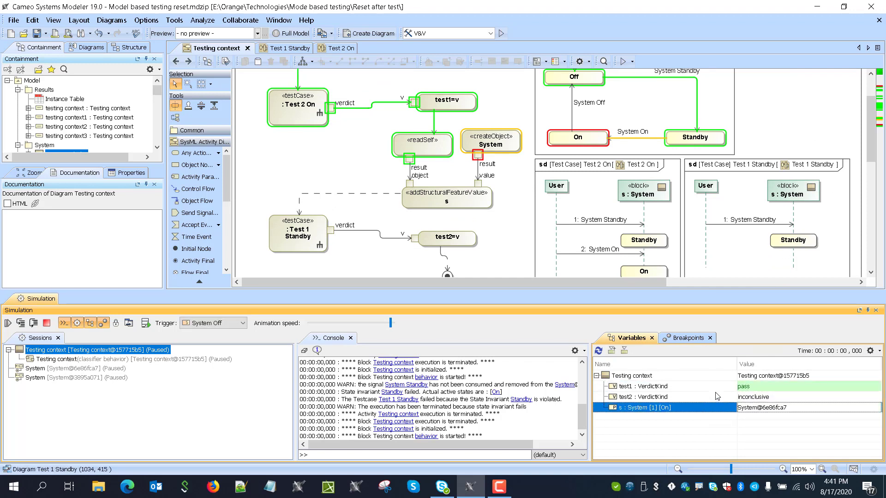
scroll(466, 189, "up", 2)
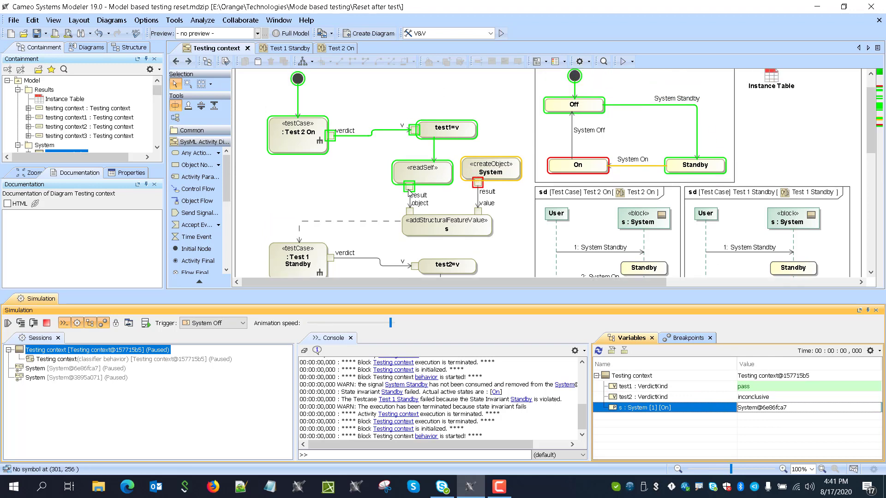
mouse_move(409, 190)
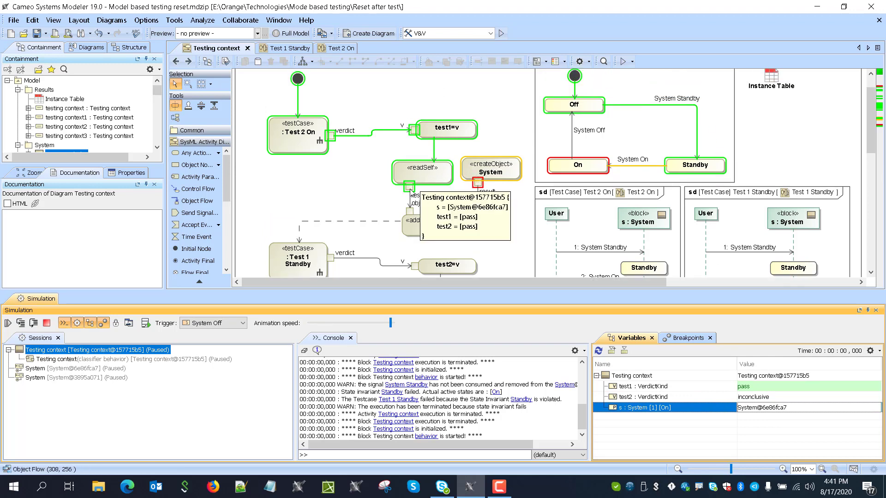
- Step the token through readSelf and addStructuralFeatureValue, replacing the system instance
left_click(33, 326)
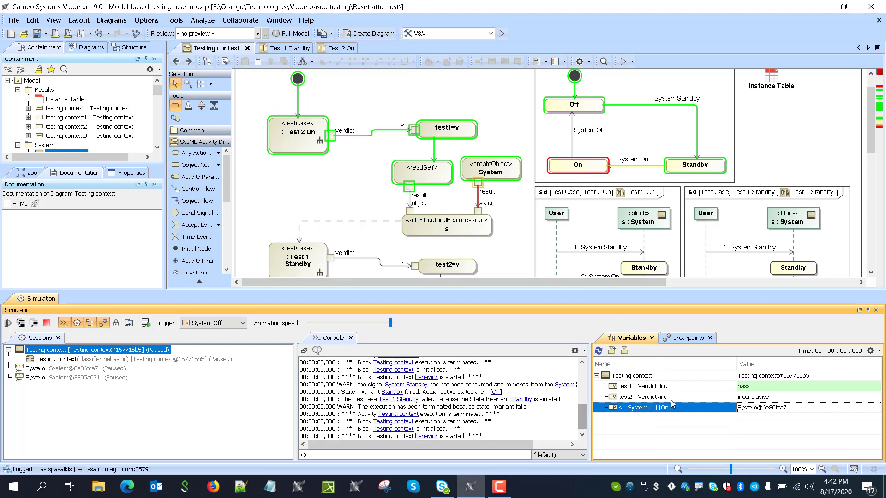
left_click(34, 323)
left_click(35, 325)
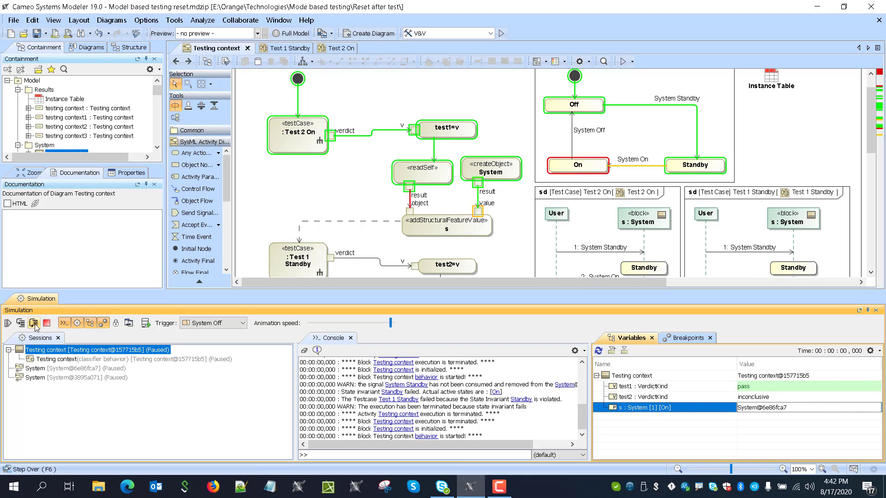
left_click(35, 325)
left_click(35, 325)
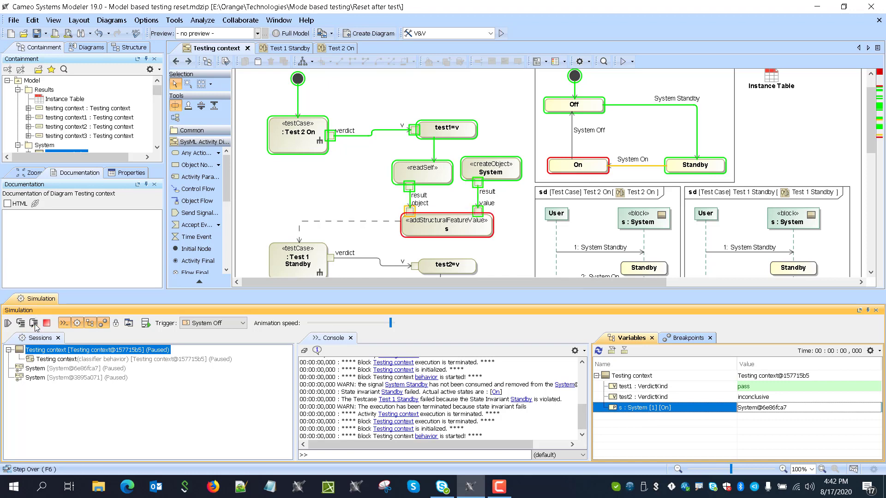
left_click(35, 325)
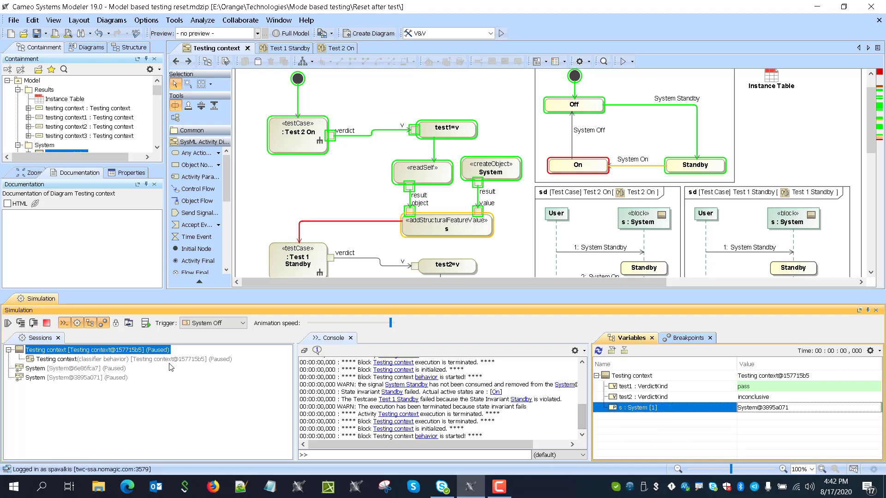
left_click(33, 323)
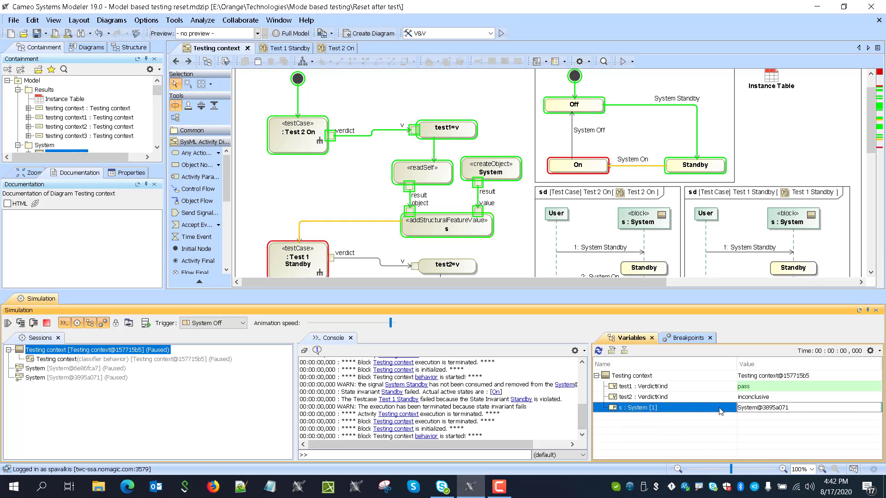
- Step into Test 1 Standby and run the simulation to termination
scroll(678, 197, "down", 2)
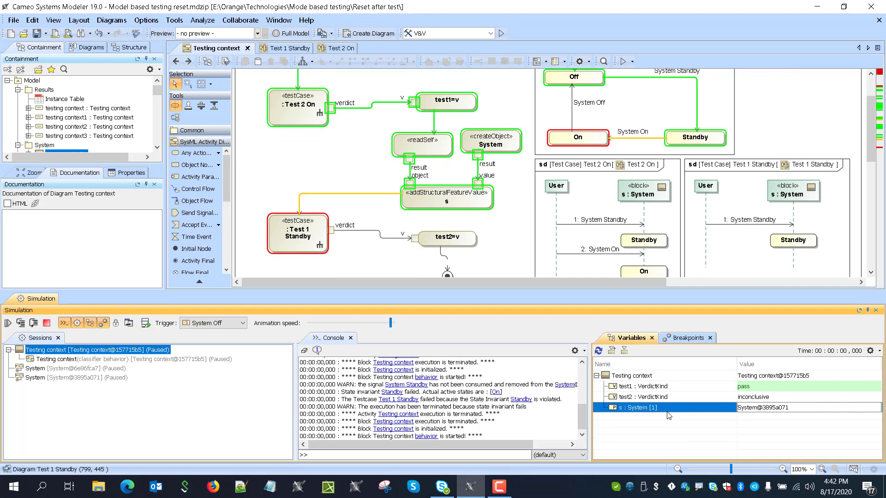
left_click(33, 323)
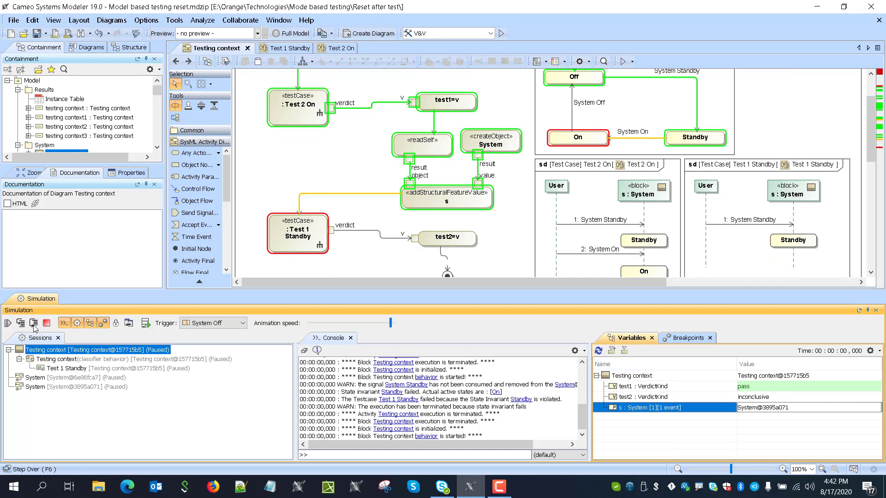
left_click(34, 322)
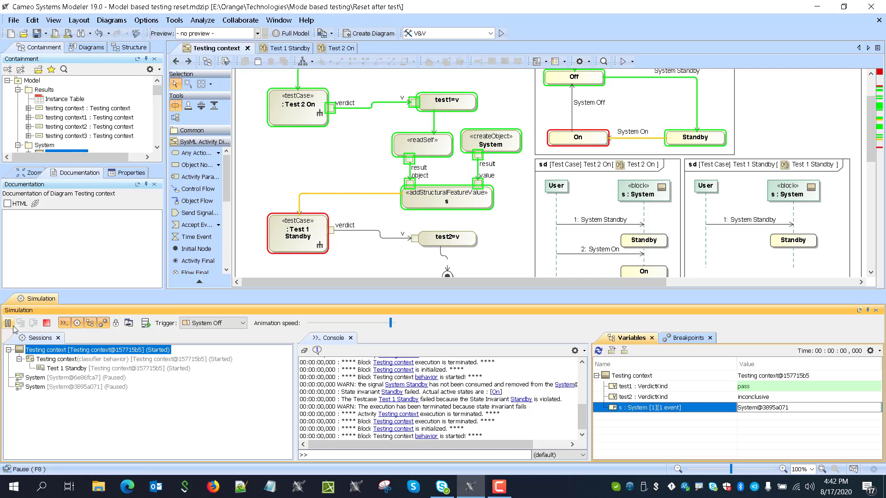
left_click(14, 326)
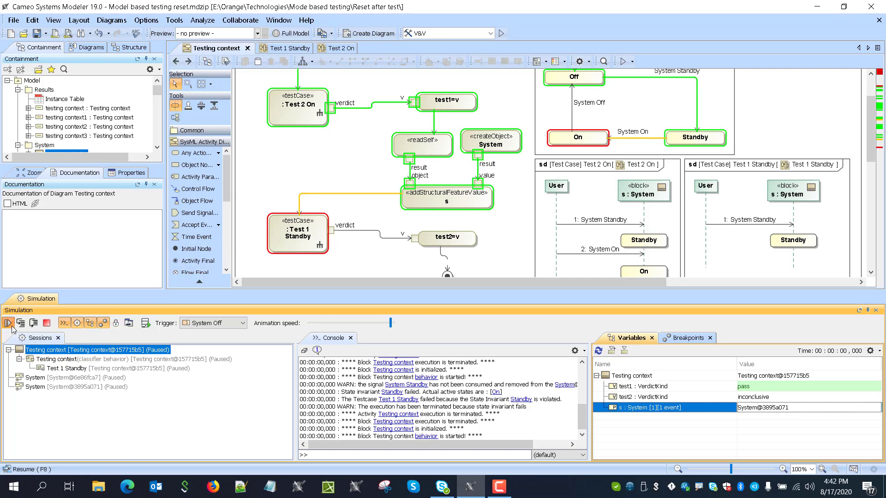
left_click(13, 327)
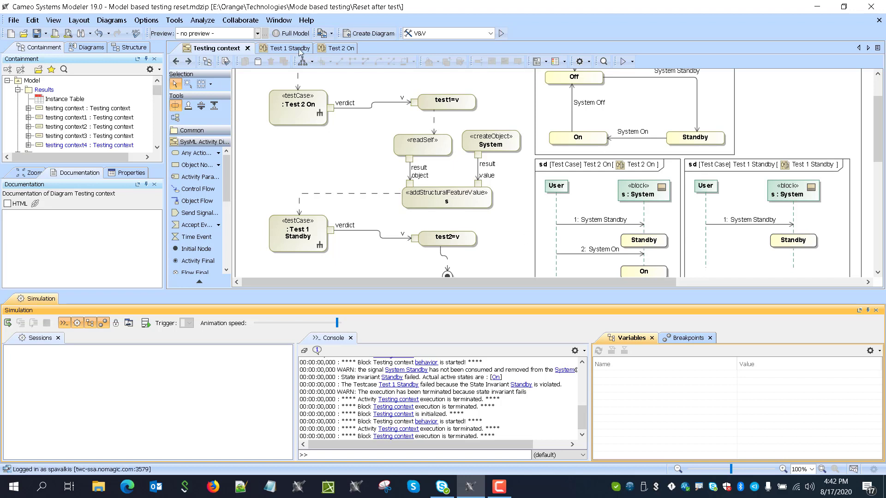
- Check testing context4's pass verdicts in the Instance Table, then close the Simulation panel
left_click(176, 61)
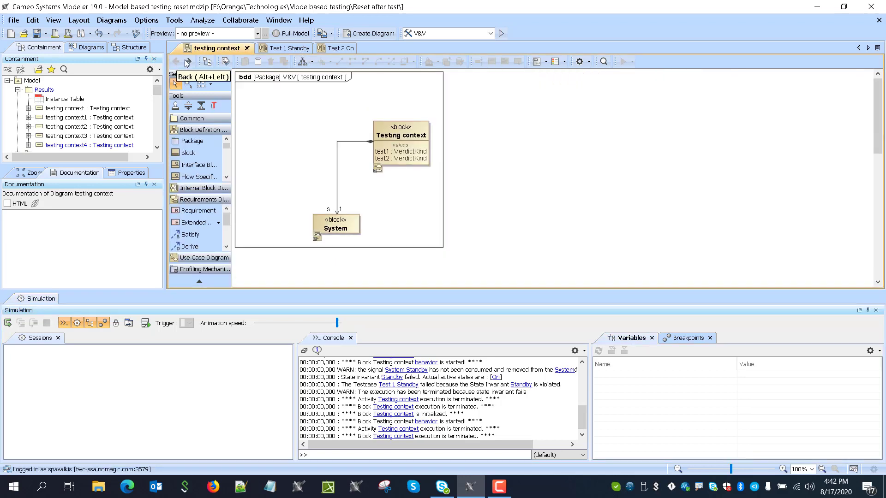
left_click(188, 61)
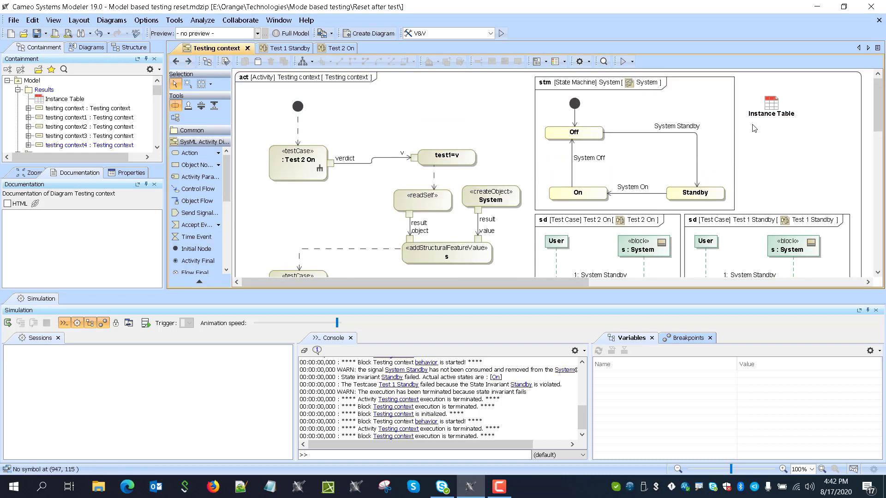
double_click(774, 98)
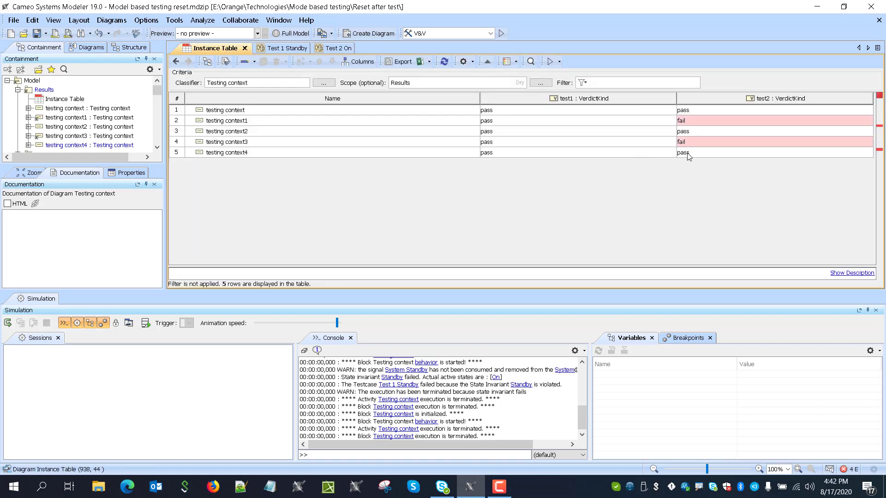
left_click(176, 61)
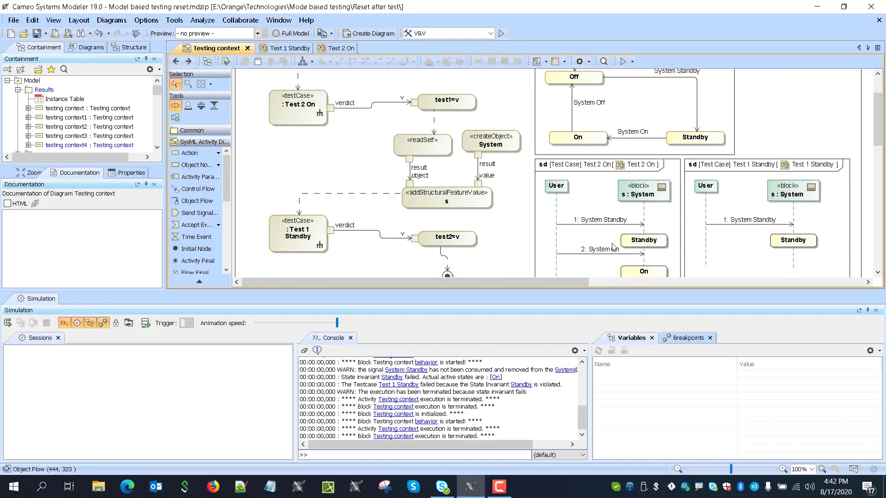
left_click(876, 310)
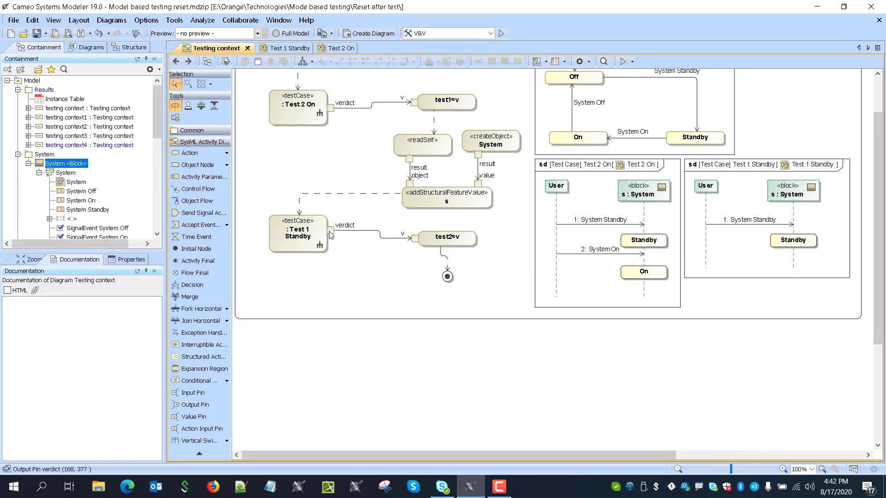
- Put a breakpoint on Test 1 Standby and run the simulation with its context
right_click(308, 226)
mouse_move(392, 423)
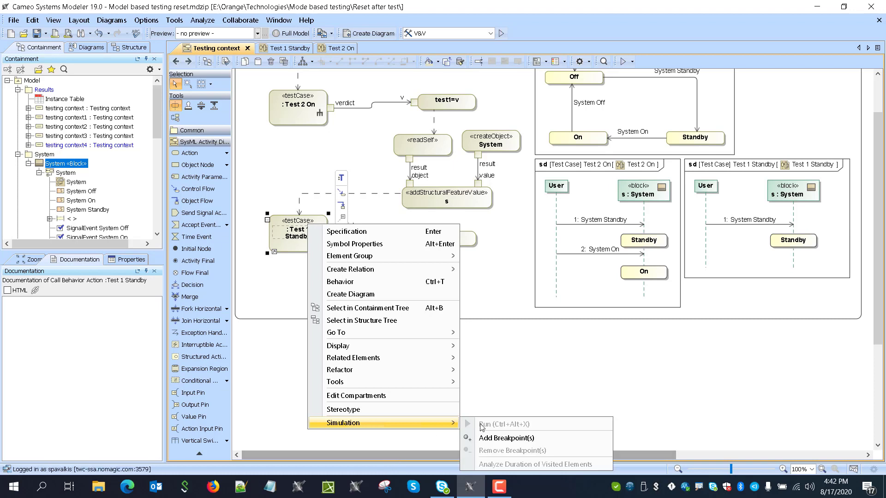
left_click(489, 438)
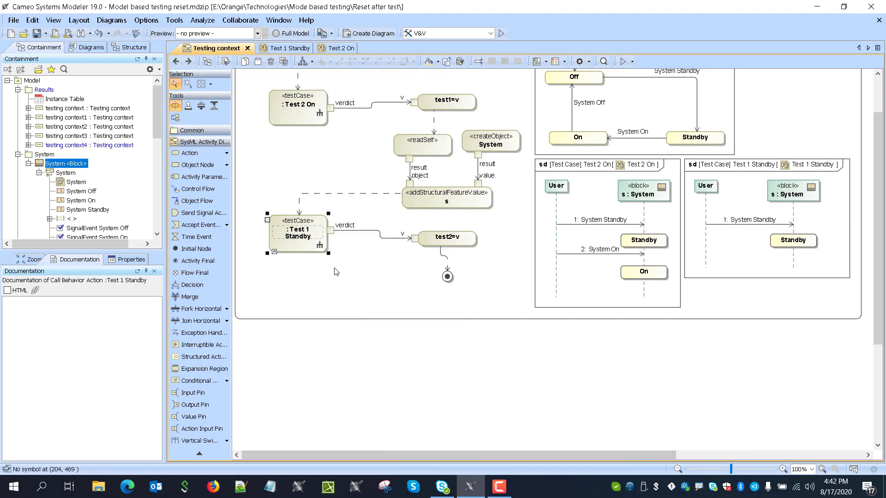
left_click(632, 62)
left_click(638, 86)
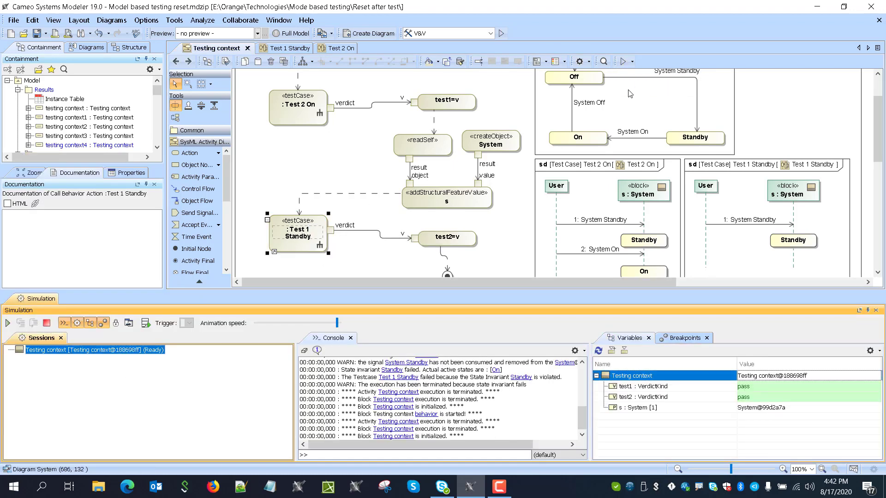
left_click(7, 323)
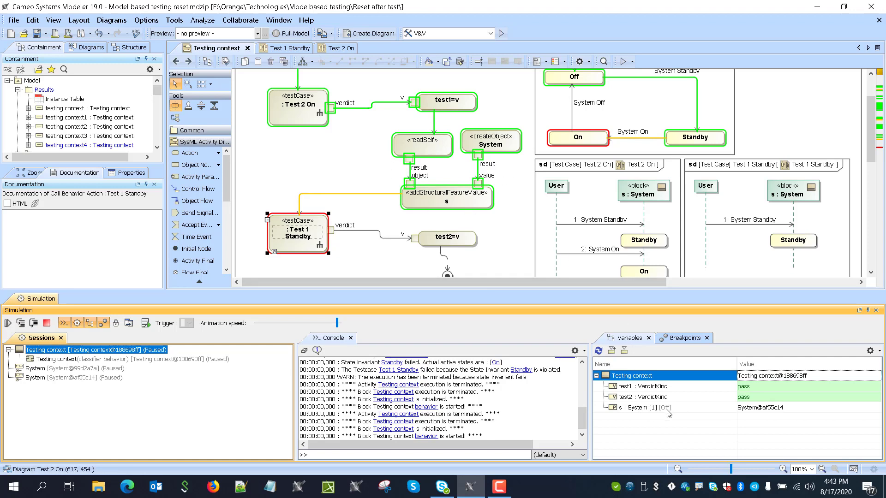
- Set test2 to inconclusive, terminate the run, and open the results Instance Table
scroll(445, 258, "up", 1)
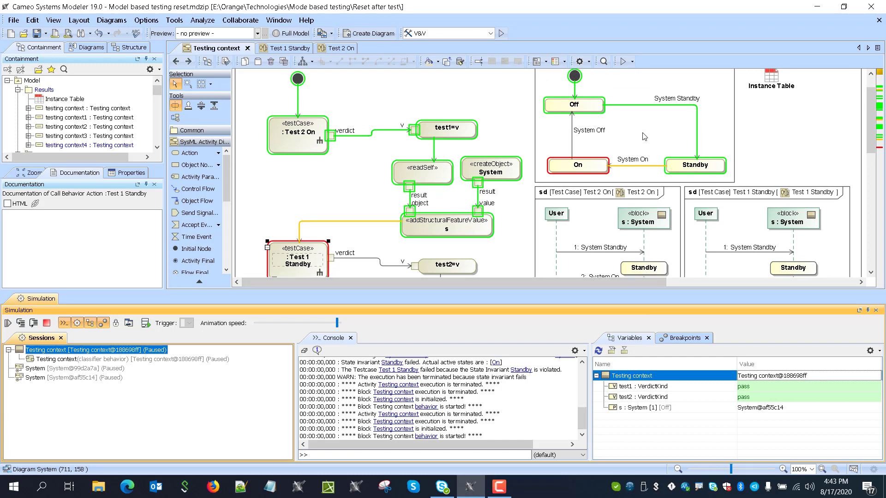
scroll(623, 167, "down", 2)
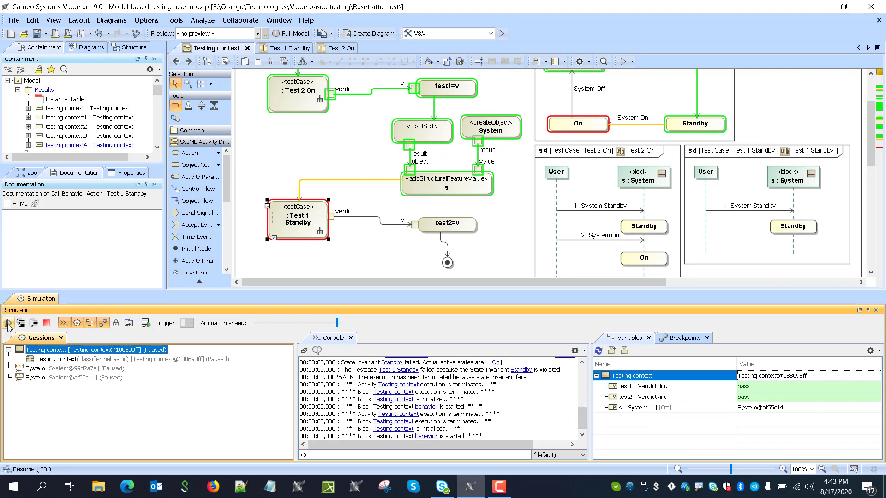
left_click(748, 404)
left_click(764, 421)
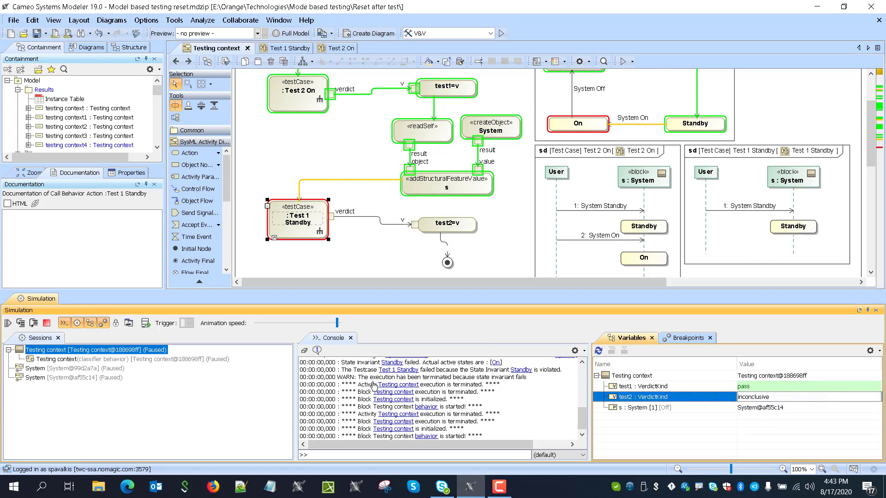
left_click(10, 323)
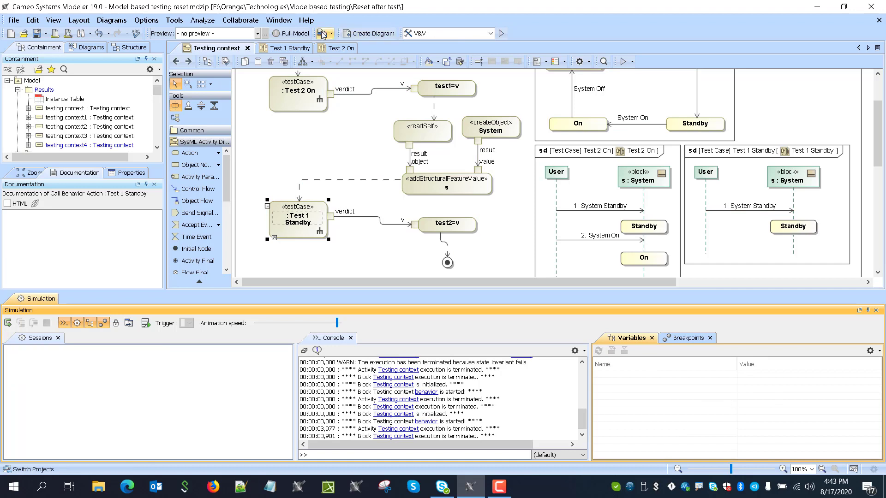
left_click(175, 61)
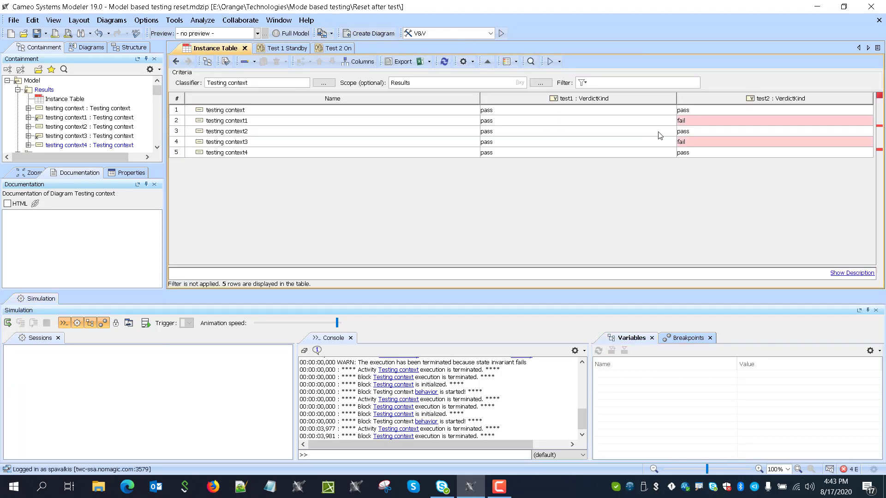
- Select readSelf, createObject and addStructuralFeatureValue and extract them via Refactor > Extract
left_click(187, 61)
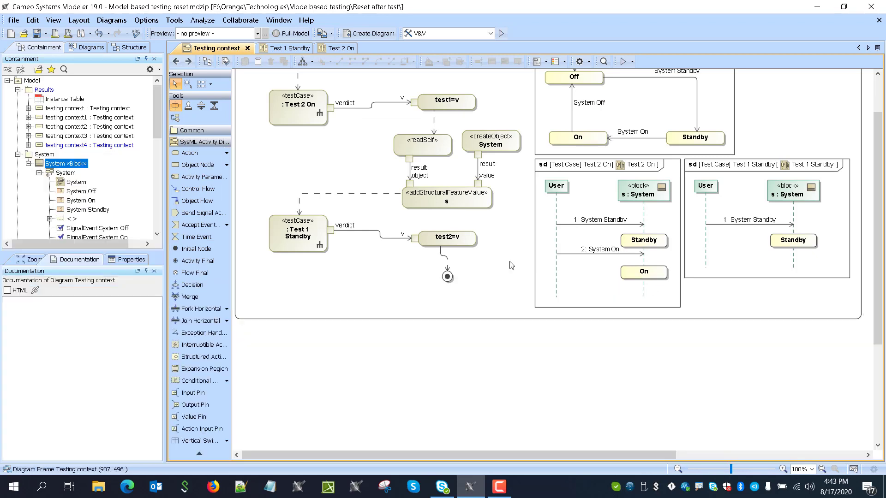
left_click_drag(416, 174, 524, 236)
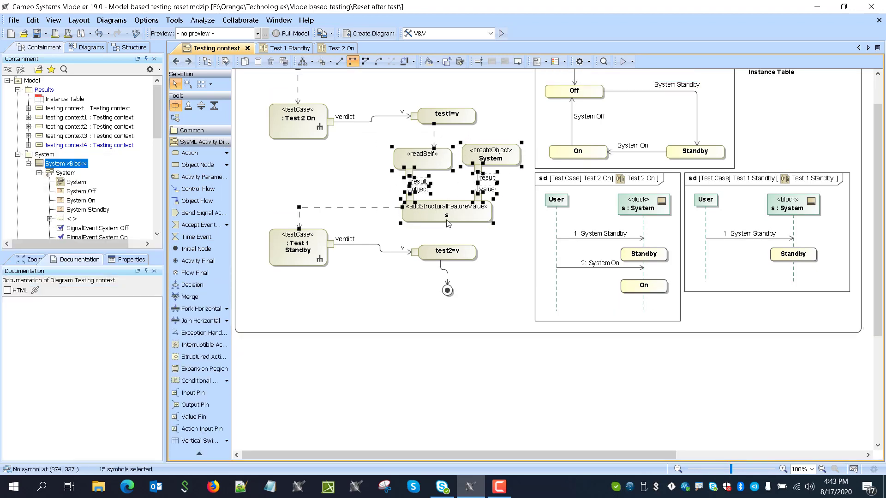
right_click(419, 163)
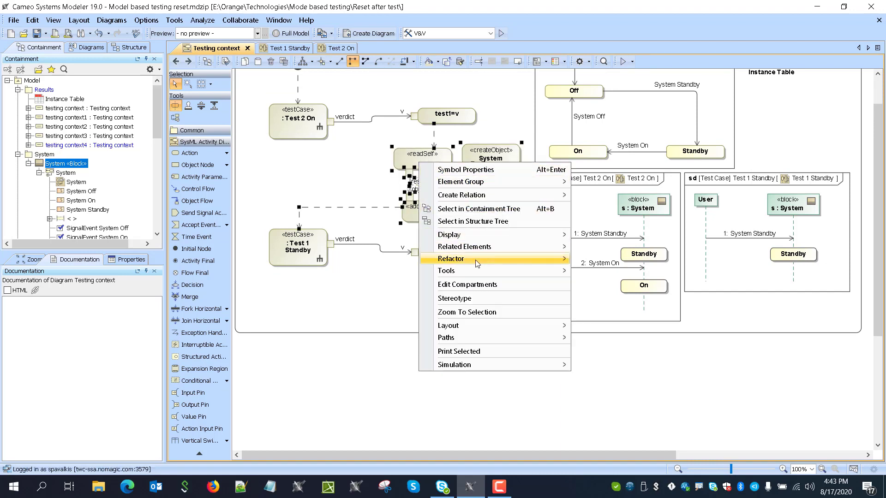
mouse_move(475, 260)
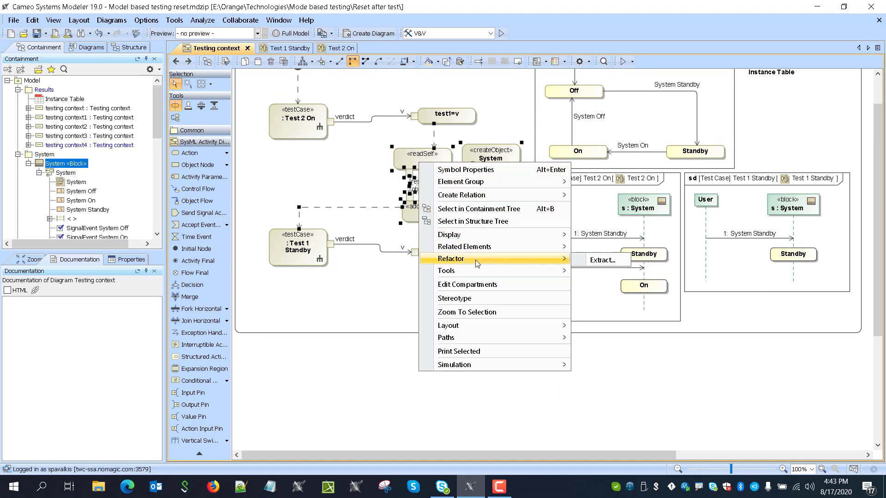
left_click(614, 264)
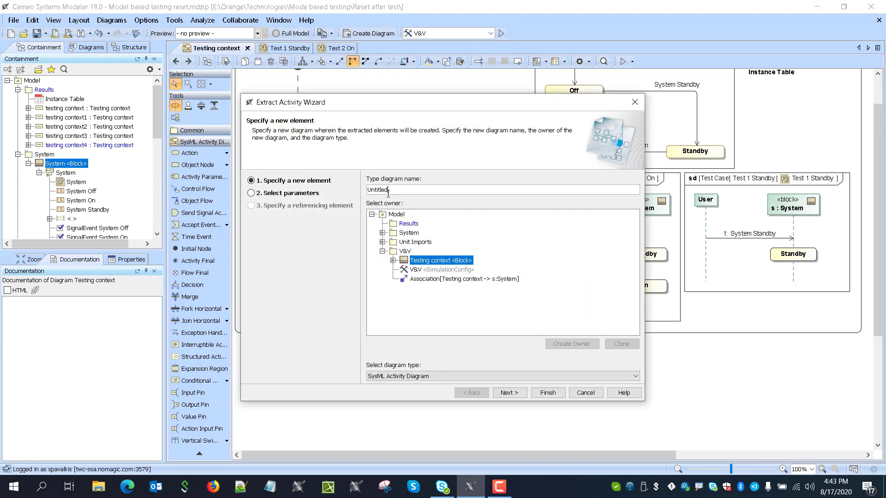
- Name the extracted diagram and referencing element reset, then line reset : reset up between tests
left_click_drag(388, 194, 358, 188)
type("reset")
left_click(509, 393)
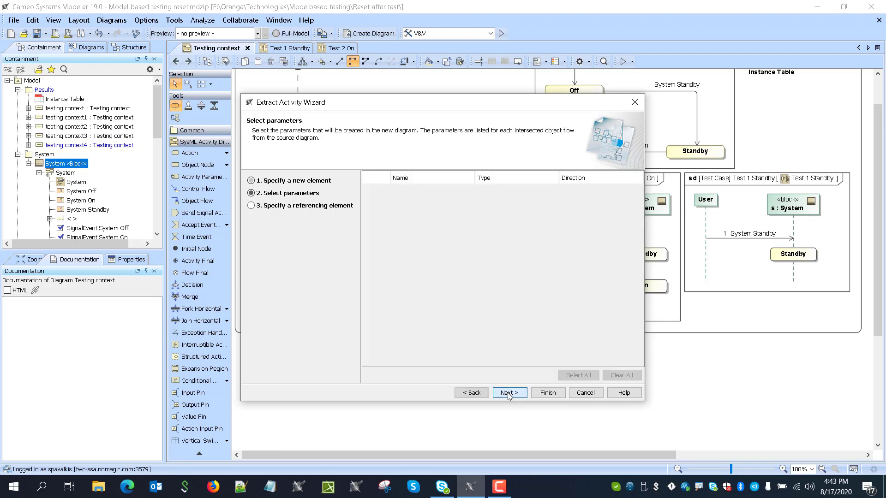
left_click(509, 393)
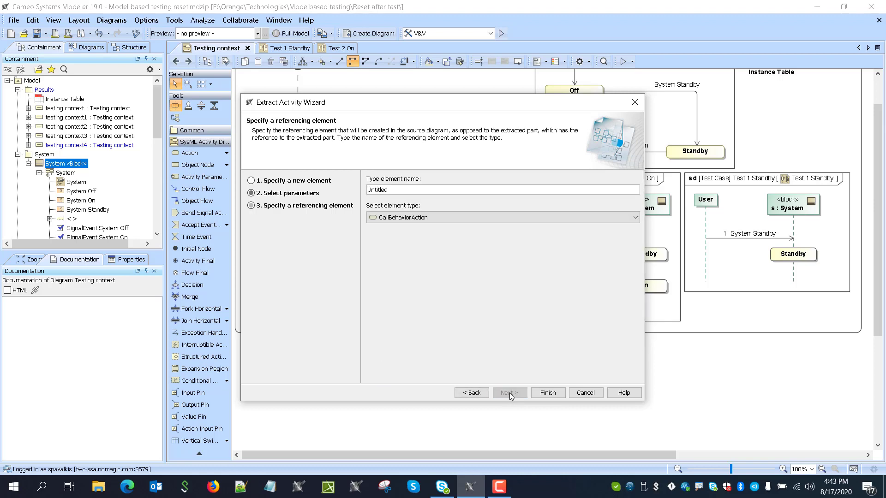
double_click(377, 187)
type("reset")
left_click(547, 393)
left_click_drag(445, 191, 293, 189)
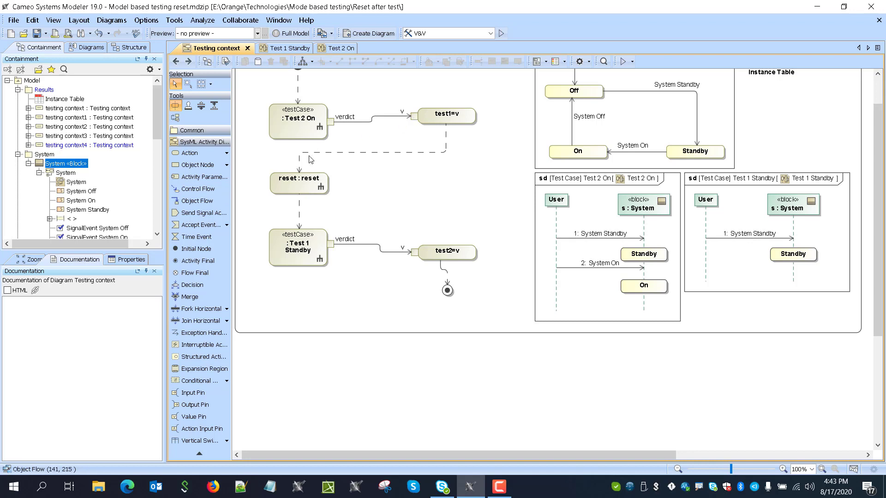
double_click(287, 183)
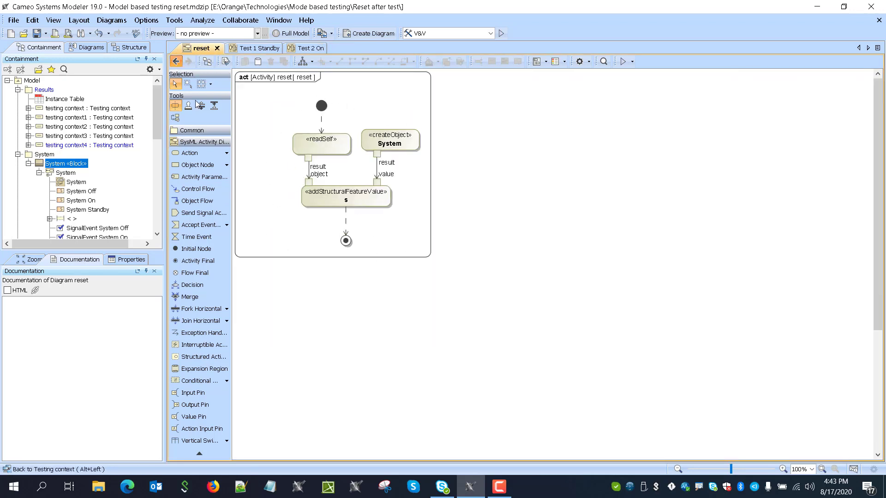
key("alt+Left")
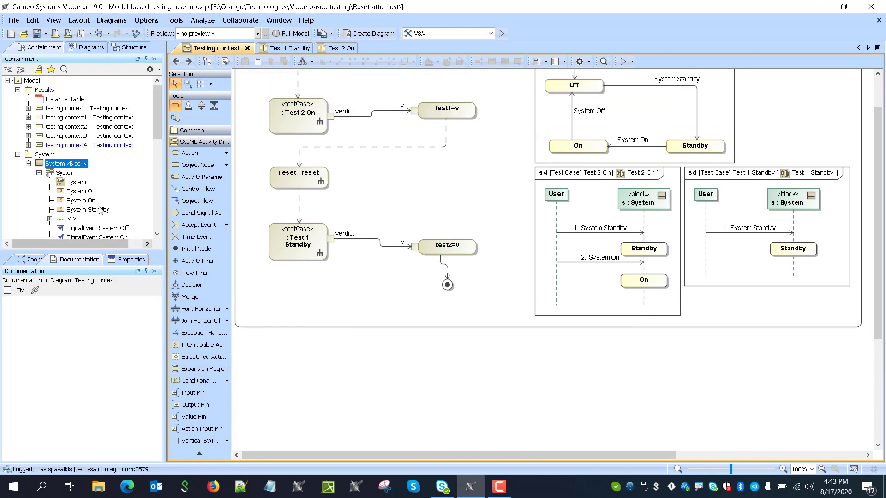
scroll(100, 211, "down", 5)
scroll(87, 194, "down", 3)
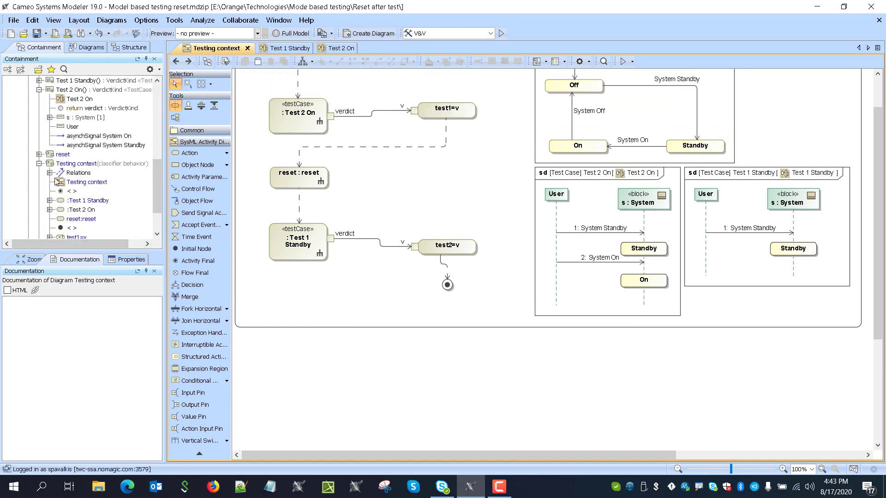
left_click_drag(63, 154, 262, 284)
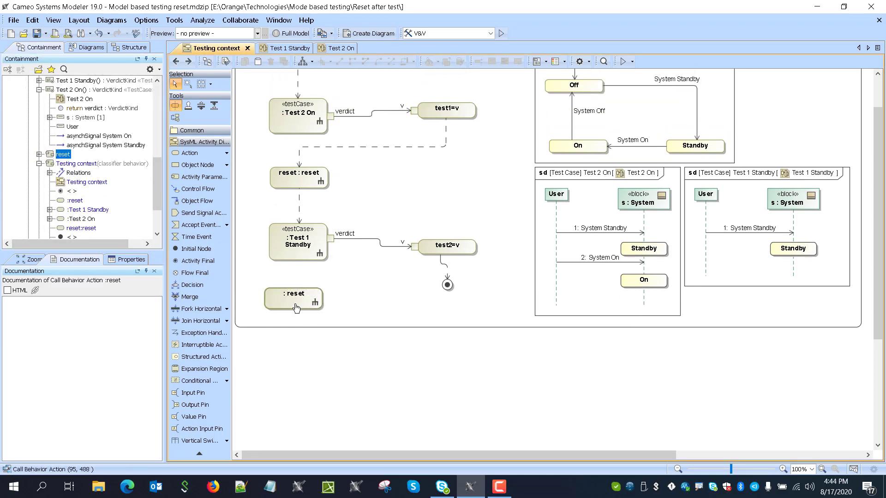
left_click_drag(297, 308, 303, 309)
left_click(367, 245)
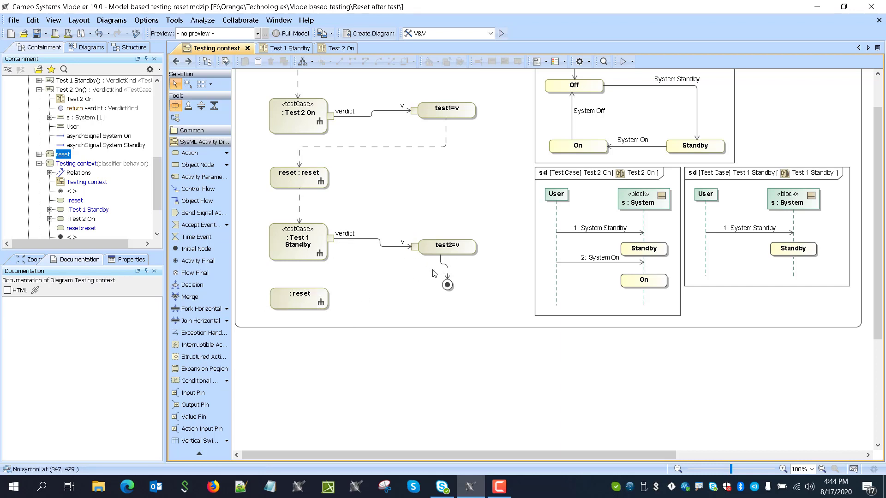
left_click(320, 310)
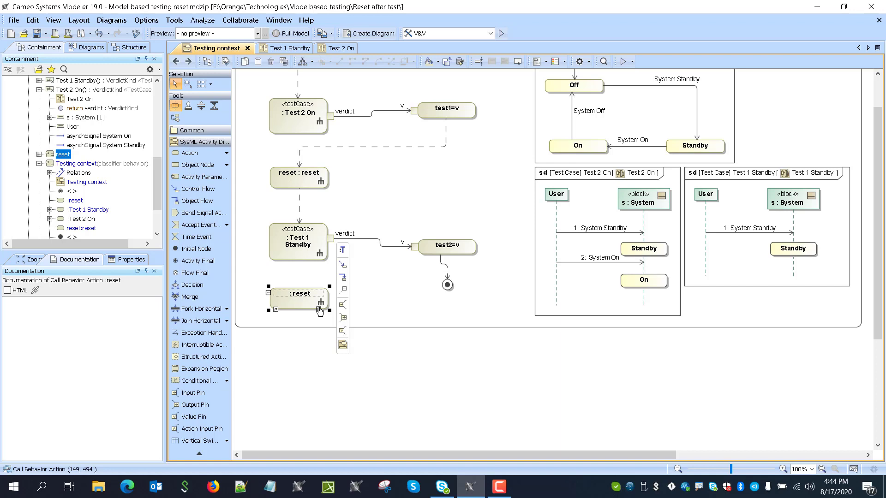
key("Delete")
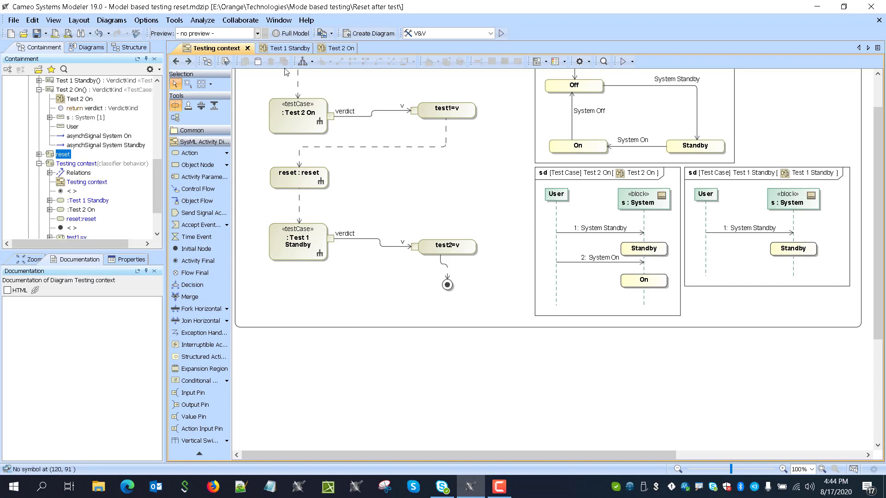
scroll(766, 197, "up", 3)
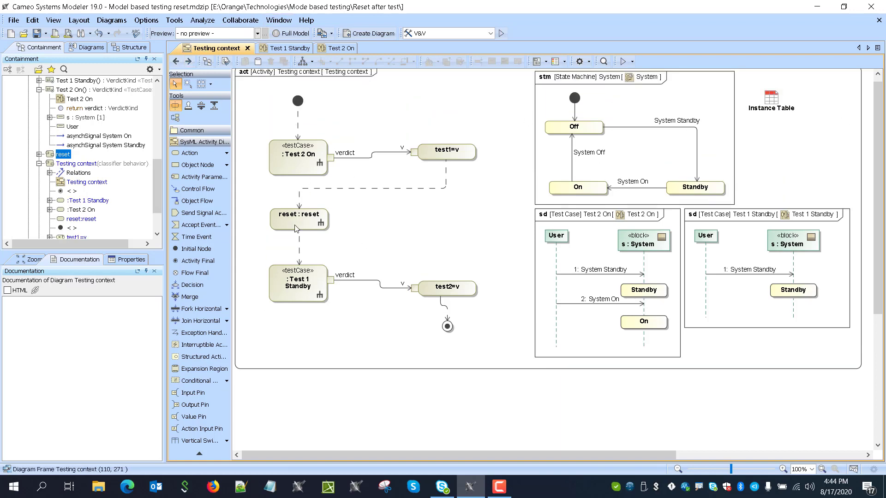
- Set the test1 value property's Default Value to inconclusive in the testing context block diagram
left_click(178, 62)
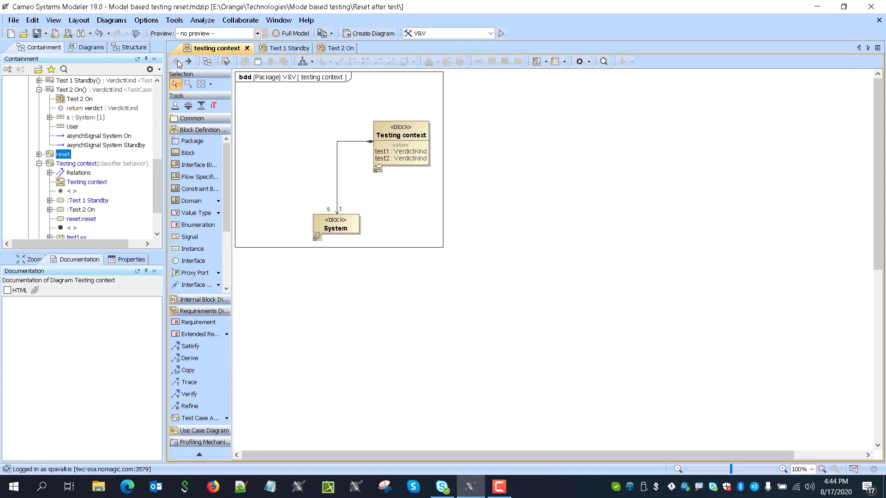
left_click(415, 153)
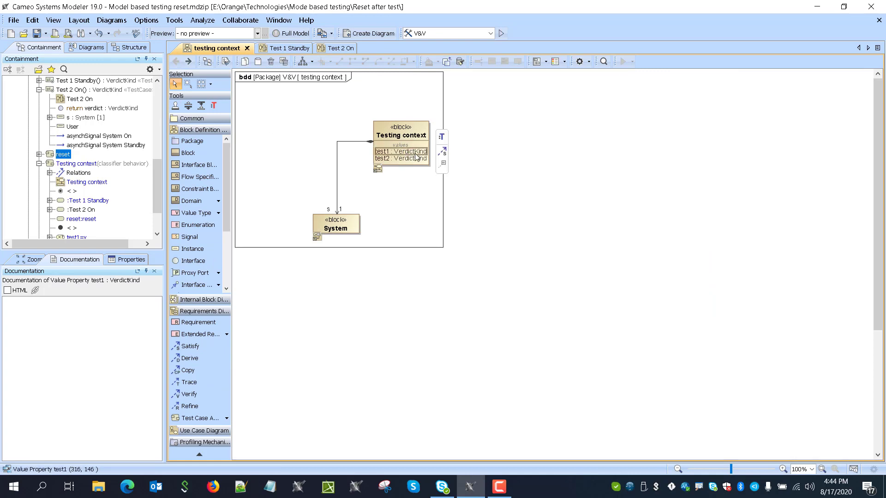
left_click(381, 157)
double_click(381, 157)
left_click(538, 211)
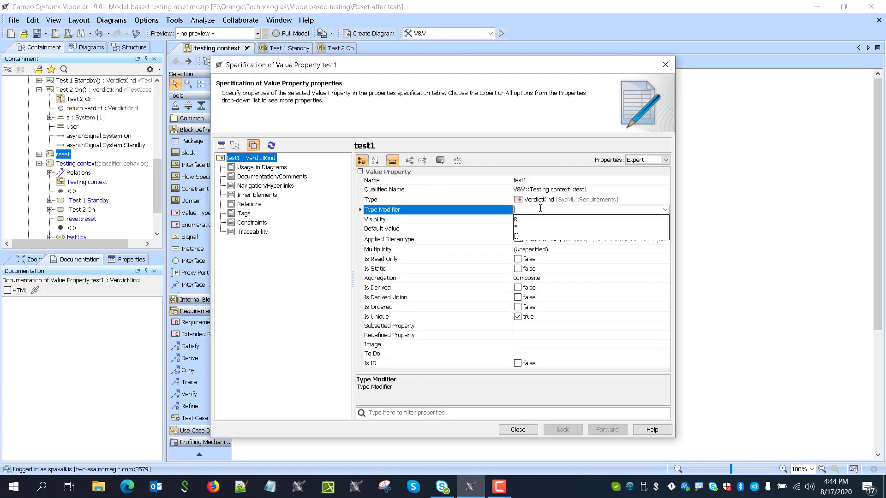
left_click(536, 226)
left_click(537, 227)
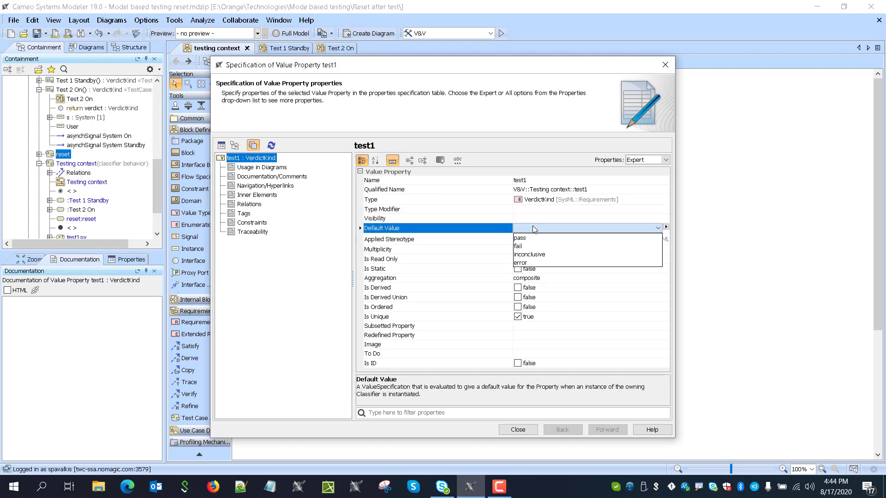
left_click(530, 256)
left_click(518, 430)
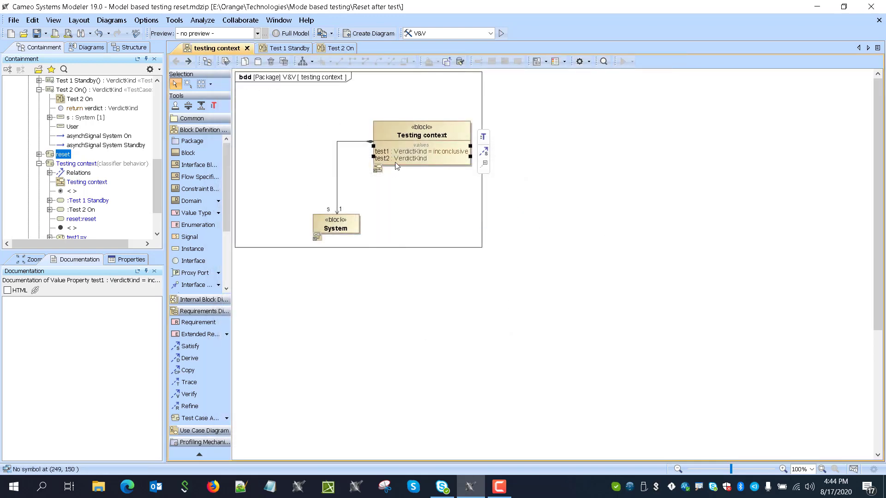
- Set the test2 value property's Default Value to inconclusive as well
double_click(405, 156)
left_click(537, 226)
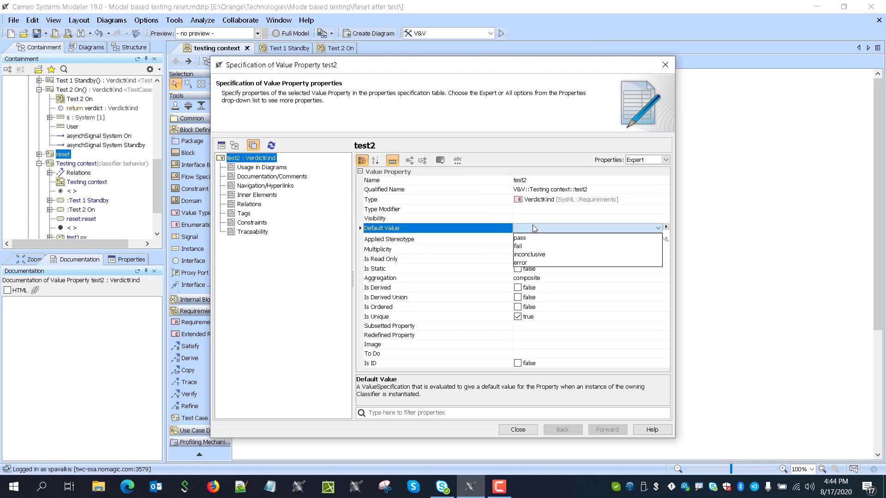
left_click(530, 257)
left_click(517, 429)
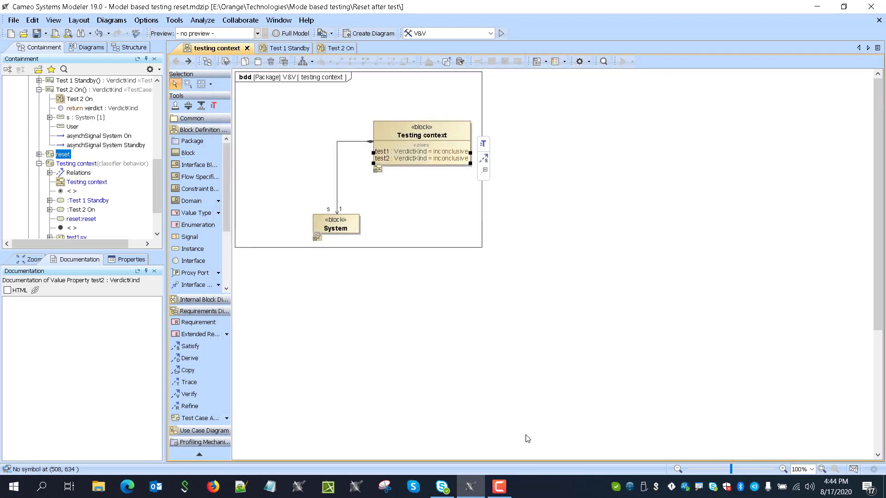
- Run the simulation from the Testing context activity diagram and review the console's start and terminate messages
left_click(285, 48)
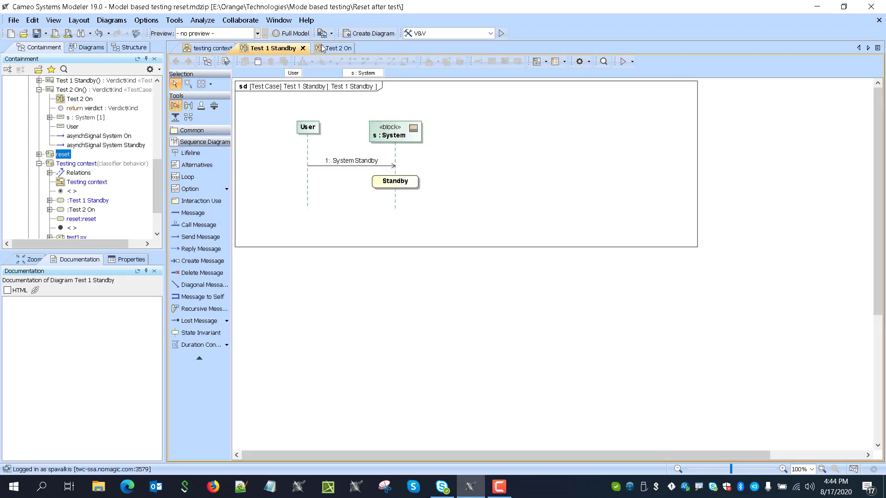
left_click(176, 62)
left_click(176, 62)
left_click(189, 61)
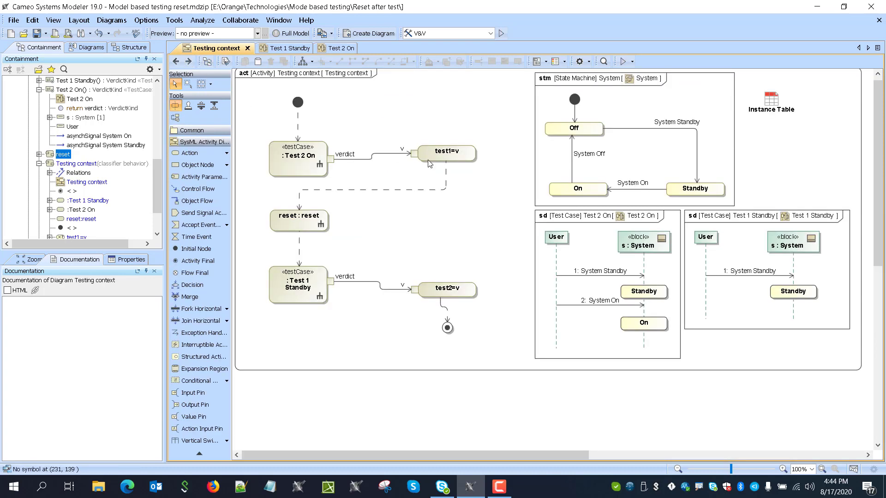
left_click(501, 33)
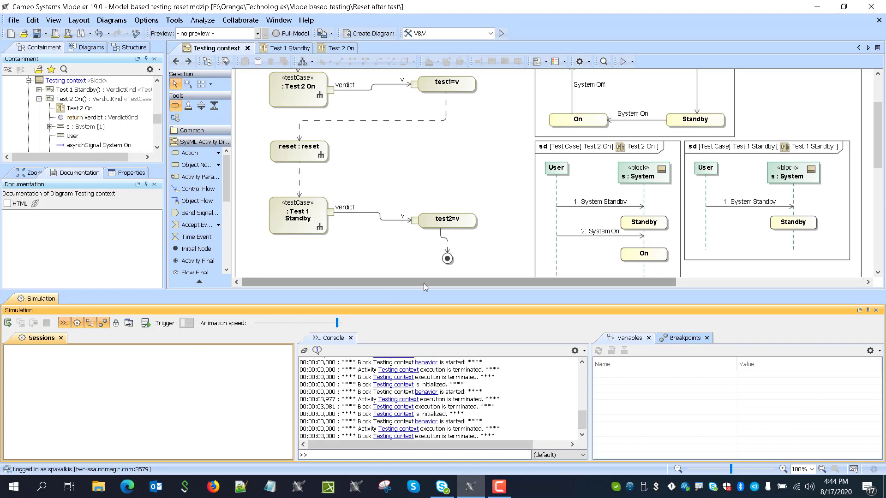
scroll(457, 270, "up", 3)
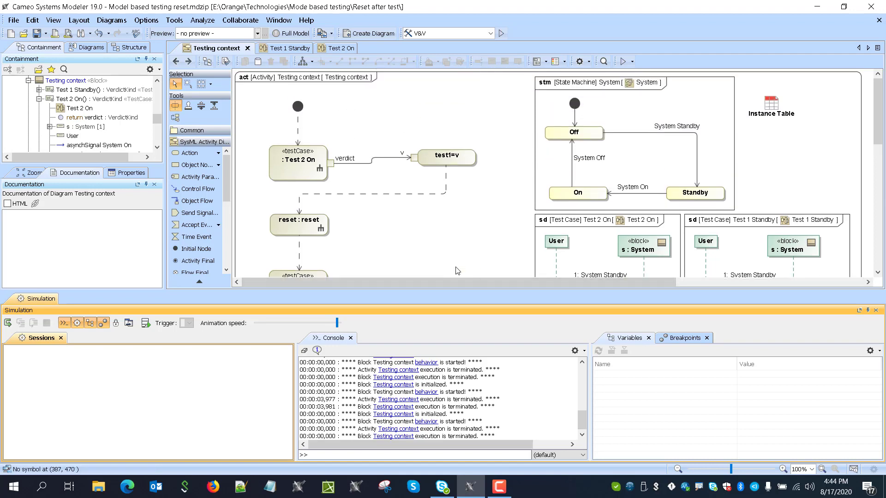
scroll(456, 271, "down", 3)
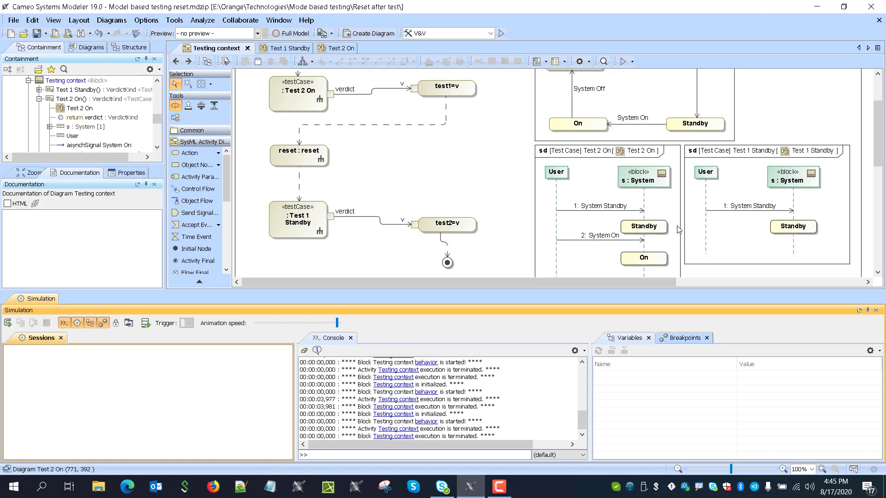
scroll(677, 239, "up", 2)
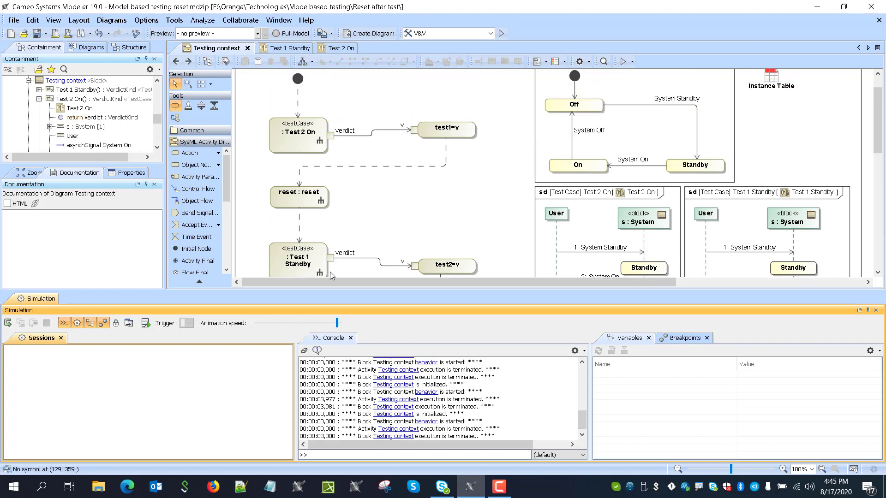